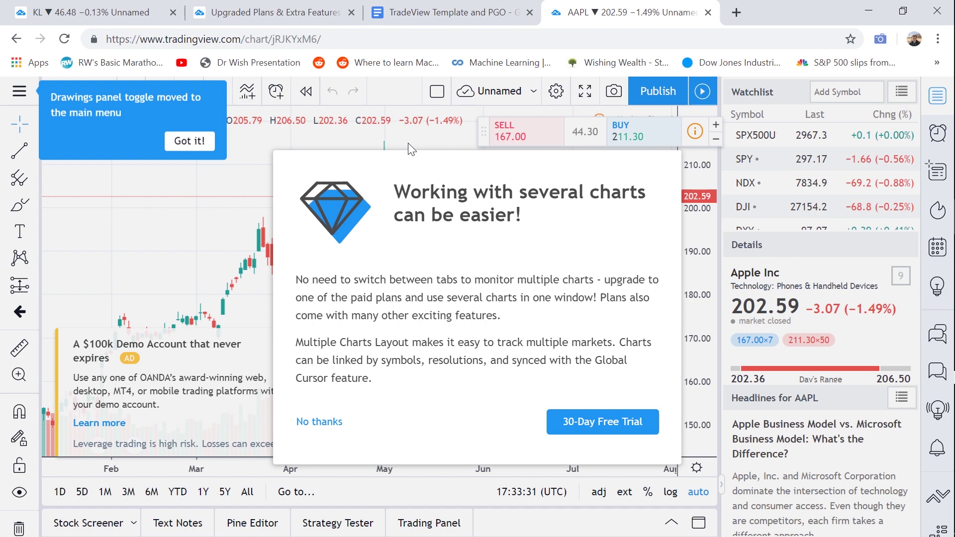
Switch to TC2000 to view the Kirkland Lake Gold (KL) daily reference chart.
key("alt+Tab")
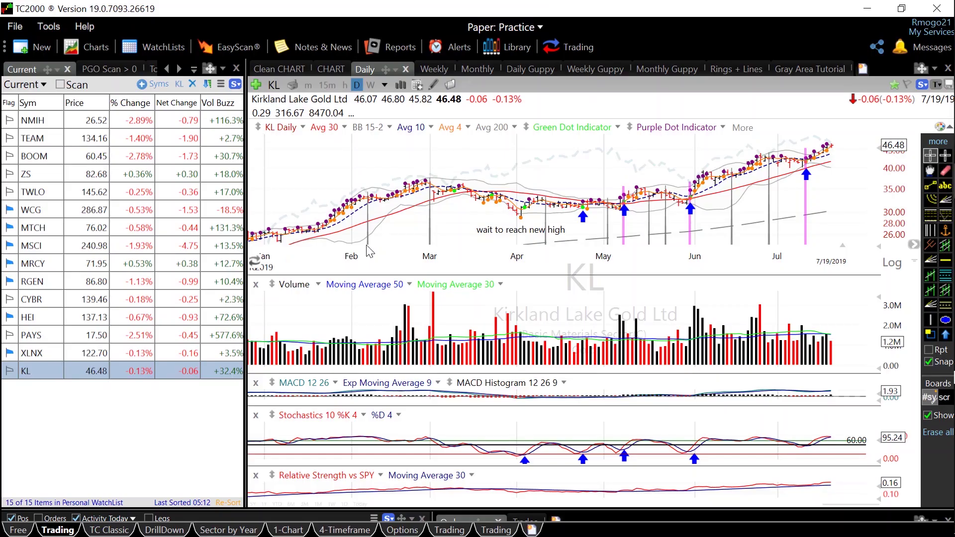
Zoom out on the TC2000 KL chart to review its panes, then return to TradingView.
scroll(517, 391, "down", 4)
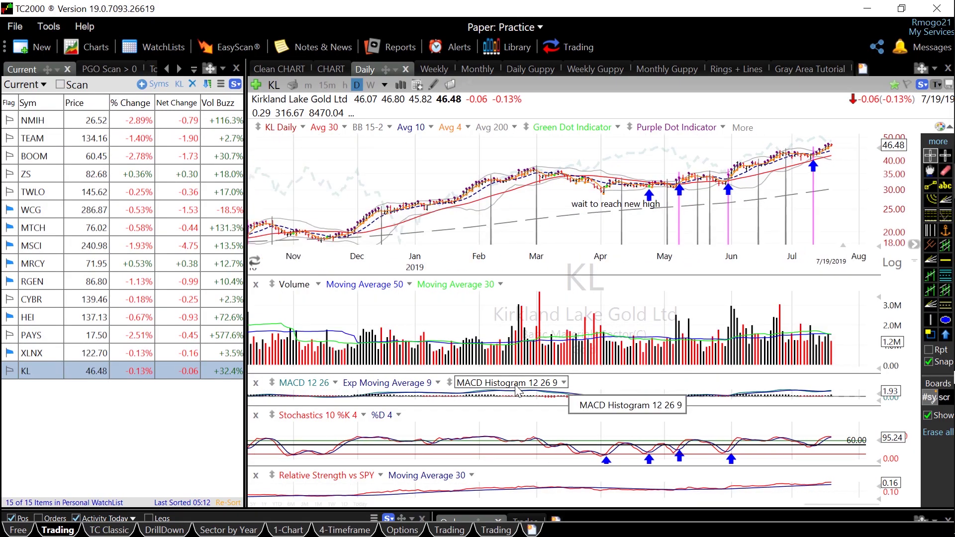
key("alt+Tab")
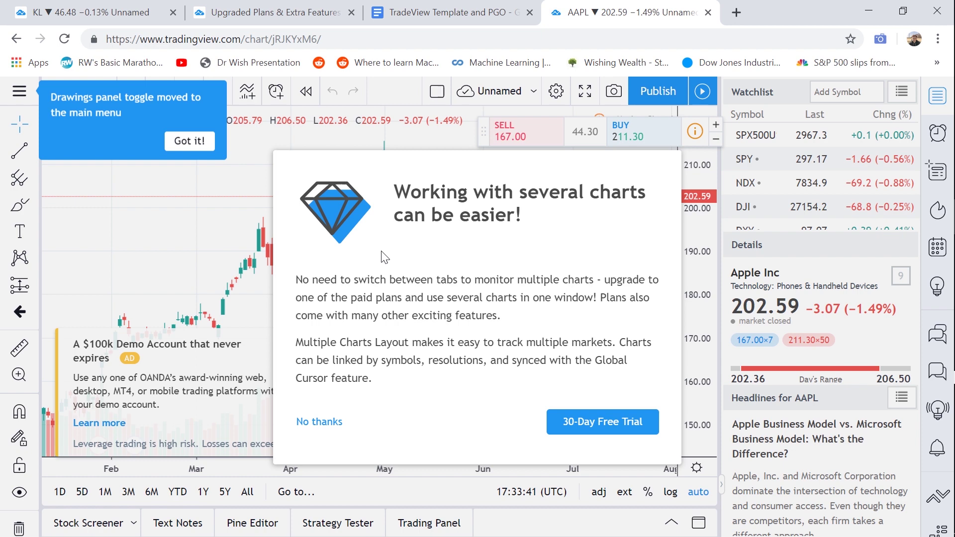
Decline the multiple-charts offer, preview the finished KL example tab, then return to AAPL.
left_click(325, 422)
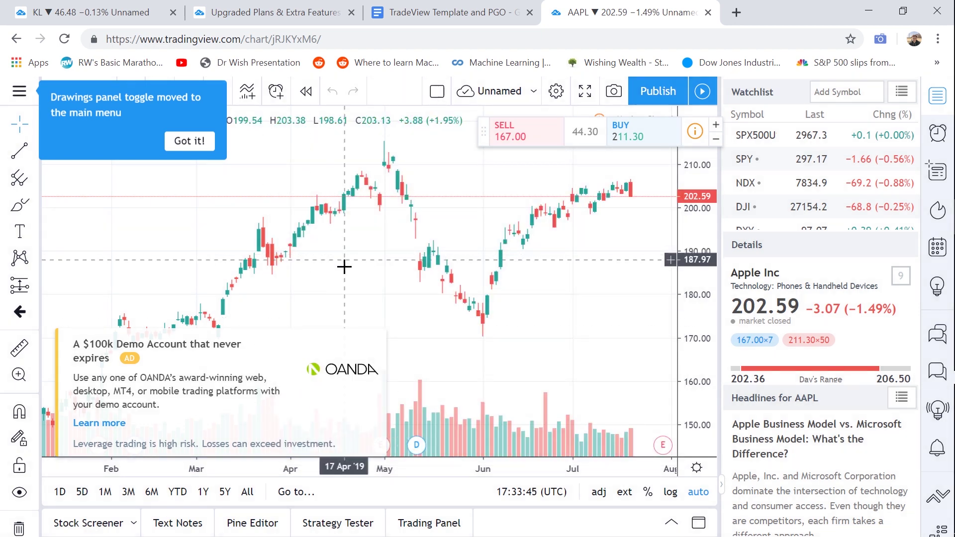
key("ctrl+Tab")
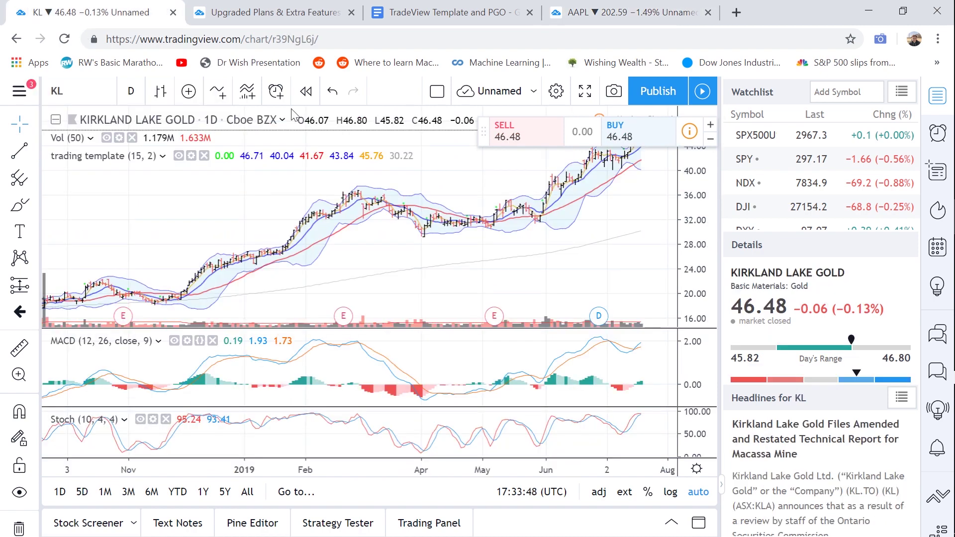
scroll(407, 302, "down", 3)
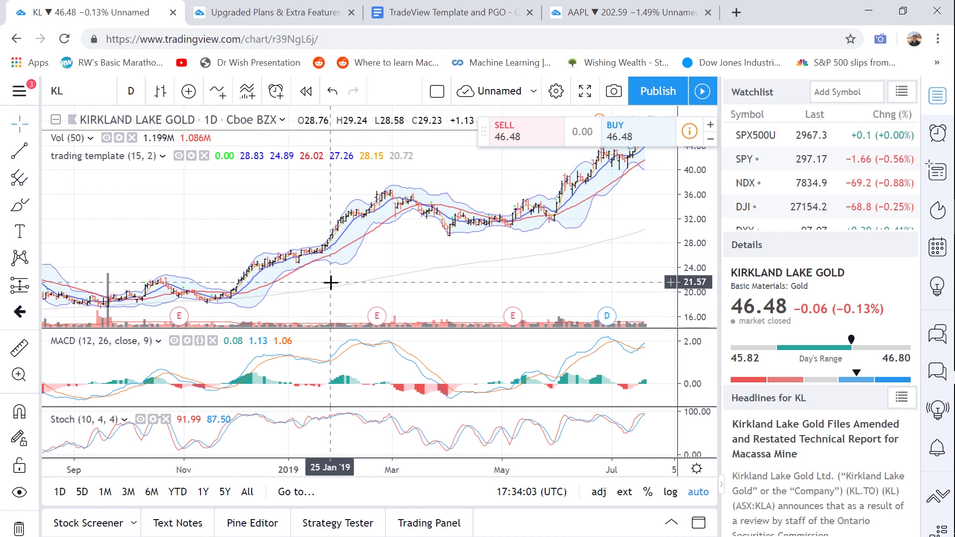
key("ctrl+4")
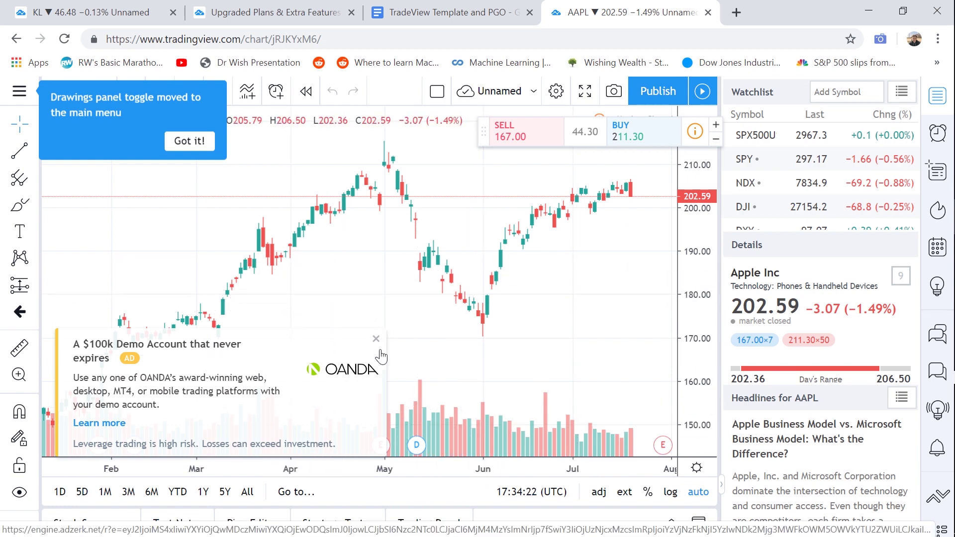
Close the OANDA ad, hide the no-ads offer and dismiss the drawings tip.
left_click(376, 339)
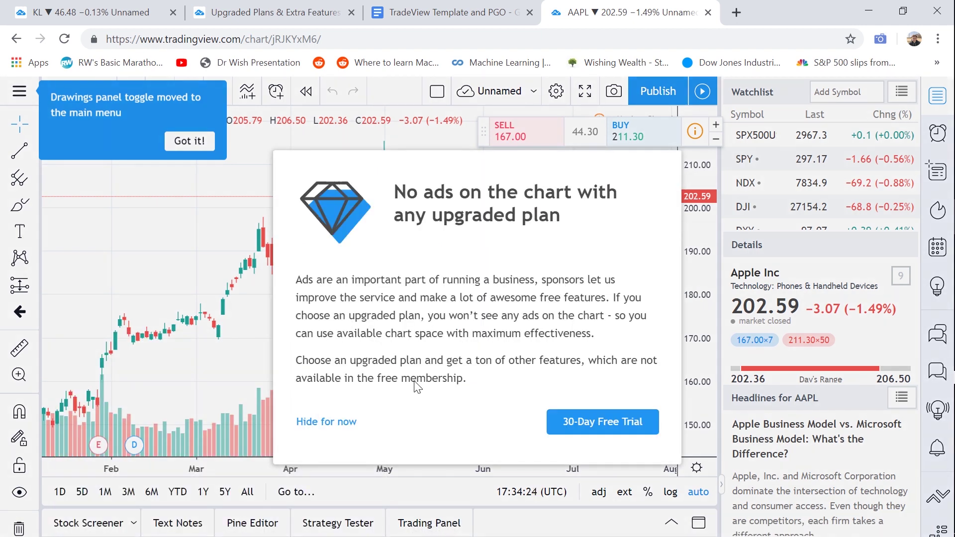
left_click(313, 422)
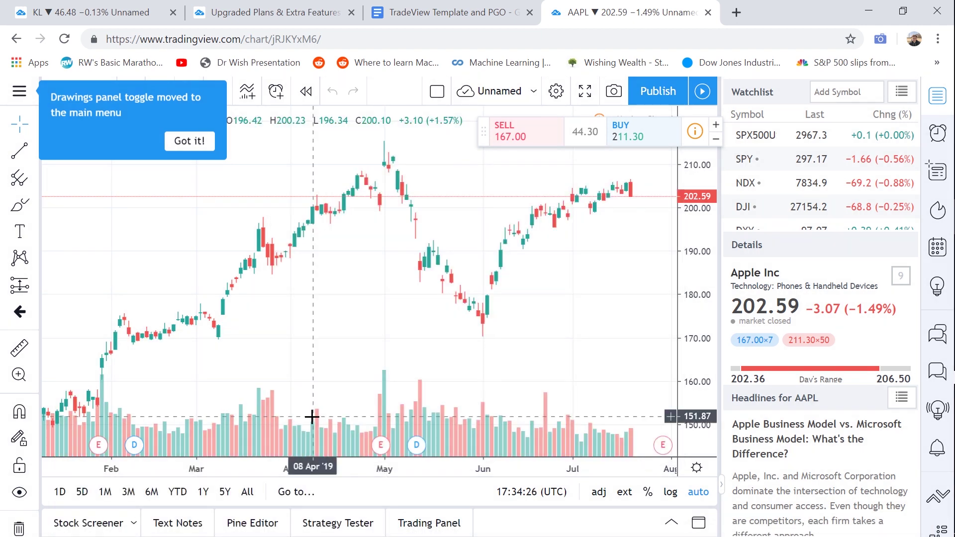
left_click(185, 142)
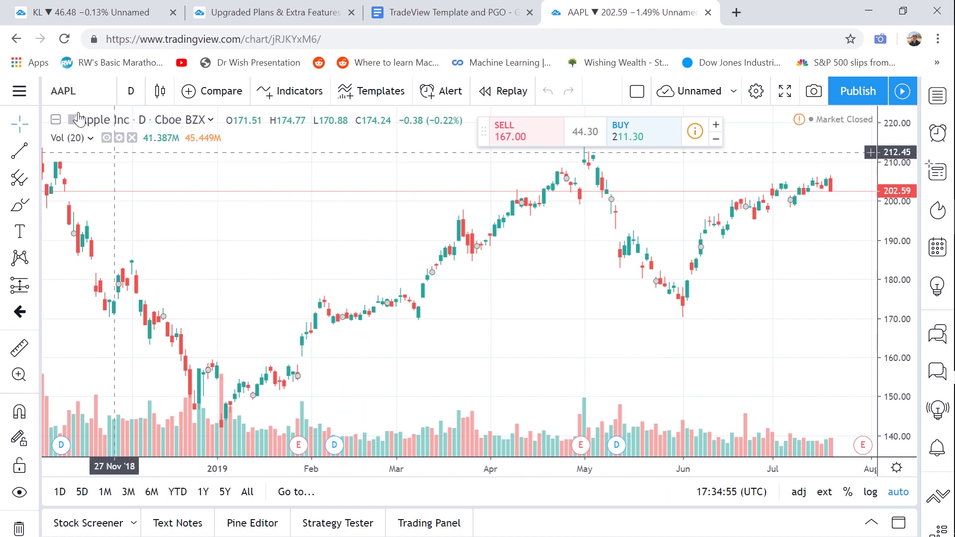
Change the chart symbol from AAPL to KL (Kirkland Lake Gold).
left_click(63, 90)
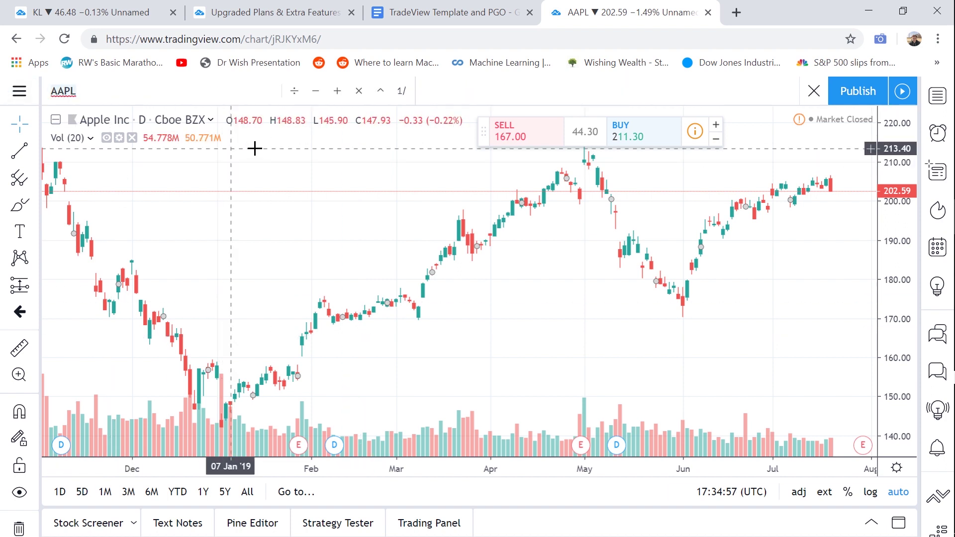
type("KL")
key("Return")
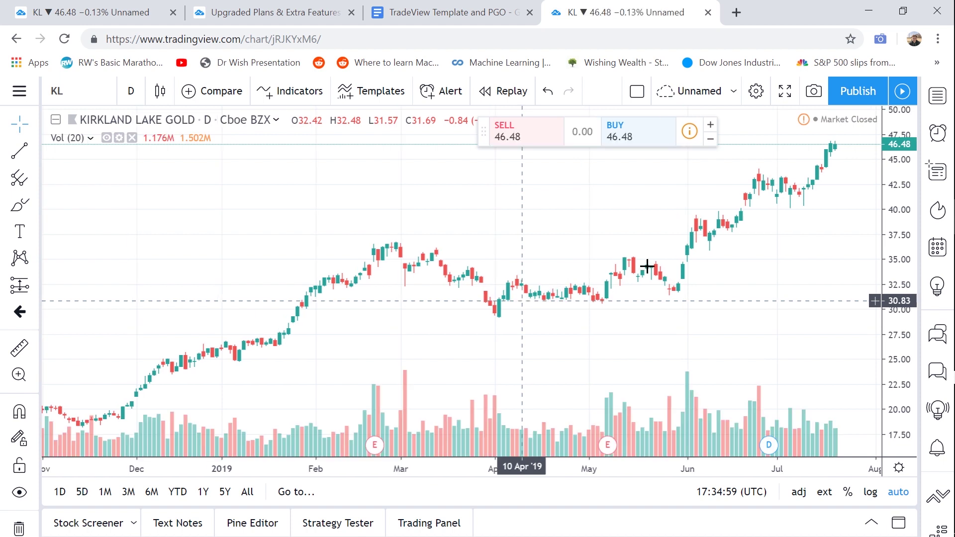
scroll(597, 284, "up", 1)
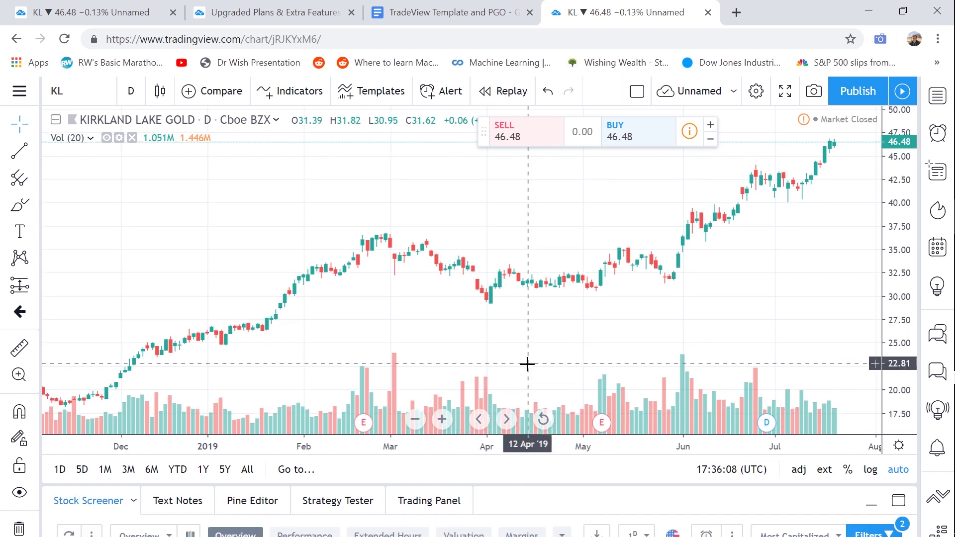
Open an enlarged Pine Editor and select the template code through the 200 Day SMA in the Google Doc.
left_click(255, 502)
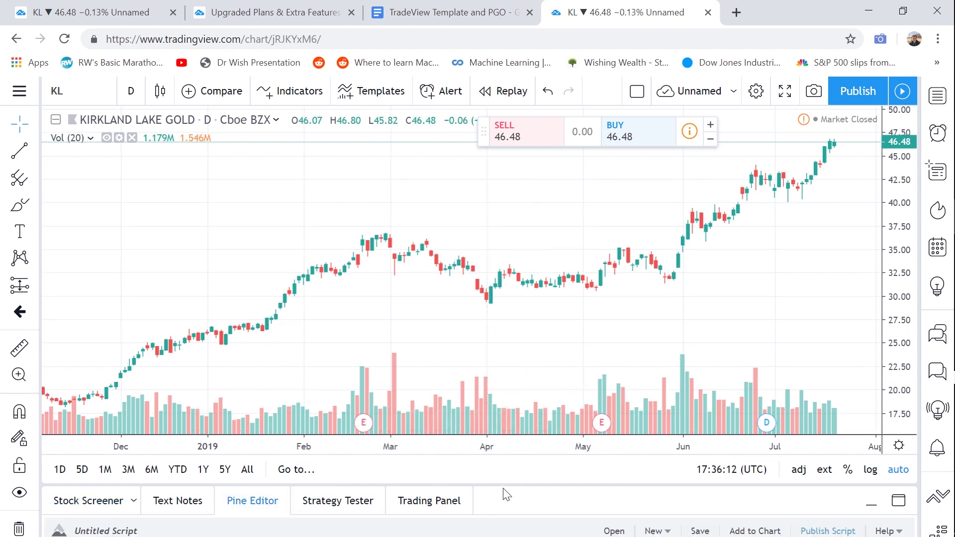
left_click_drag(486, 482, 468, 273)
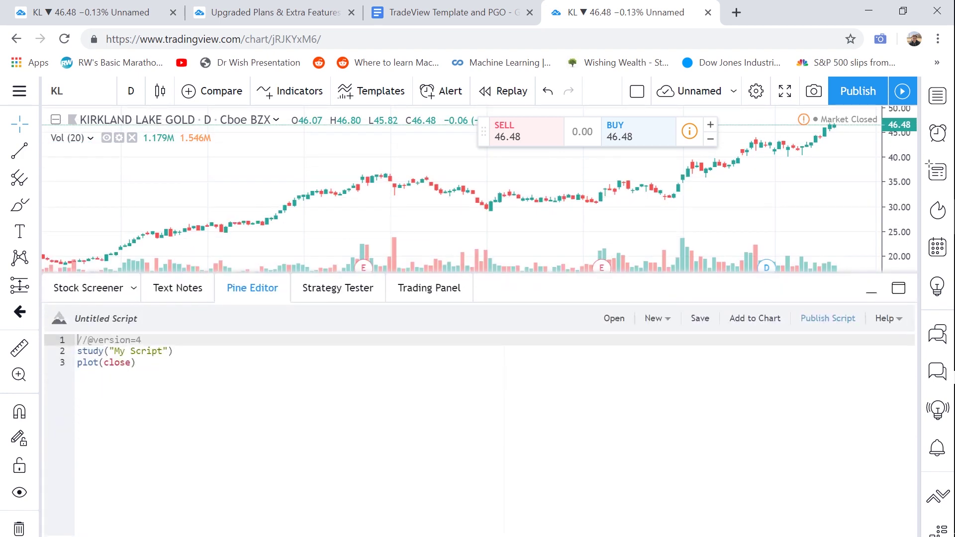
left_click(433, 8)
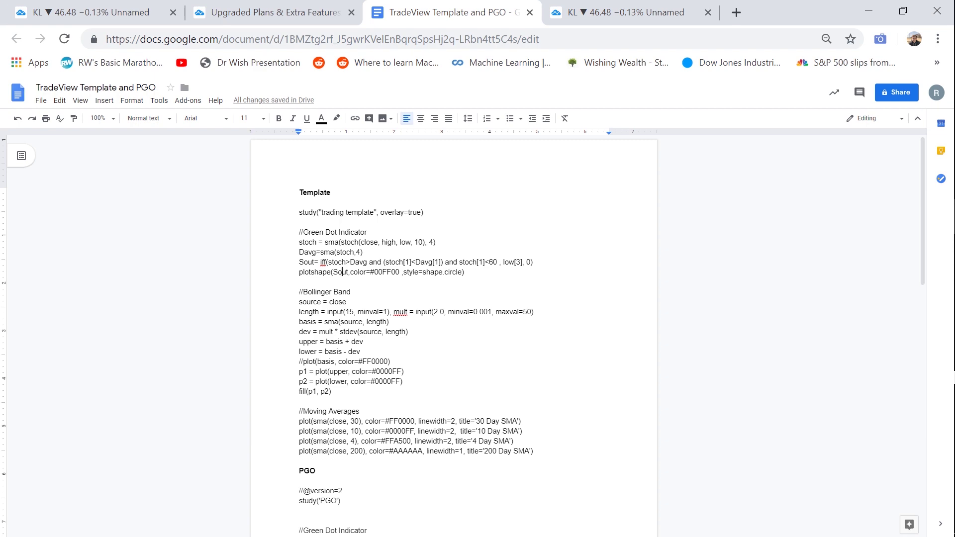
left_click_drag(299, 212, 535, 451)
Replace the default Pine script with the trading template code and add it to the KL chart.
left_click(654, 7)
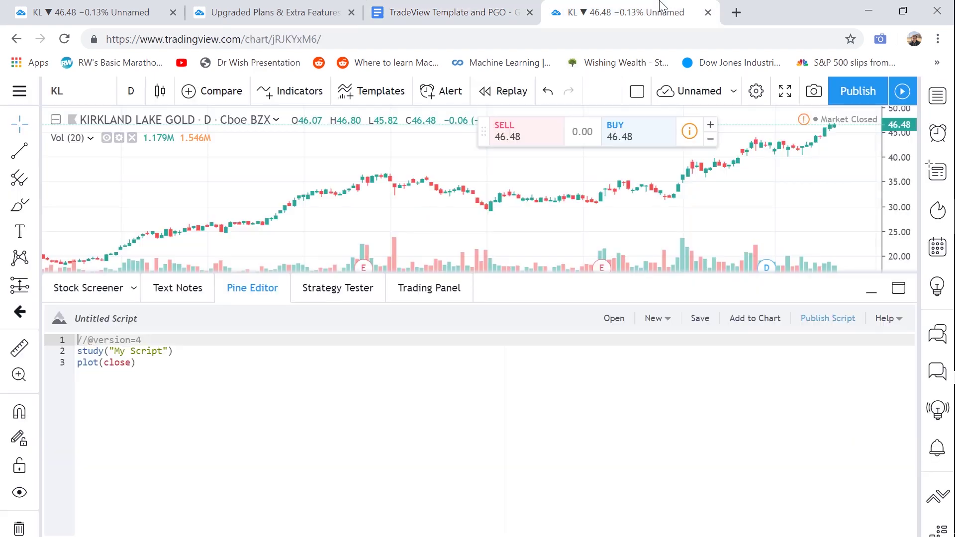
key("ctrl+a")
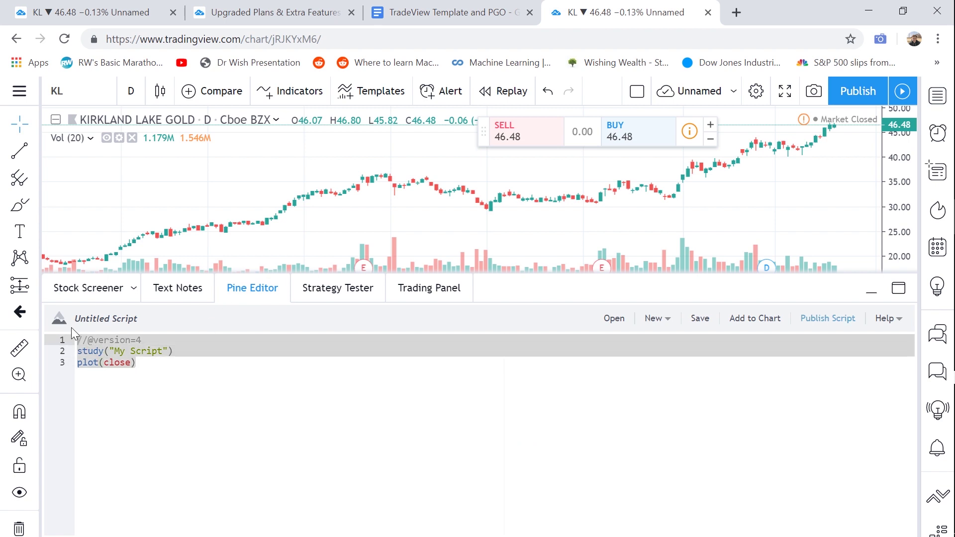
key("ctrl+v")
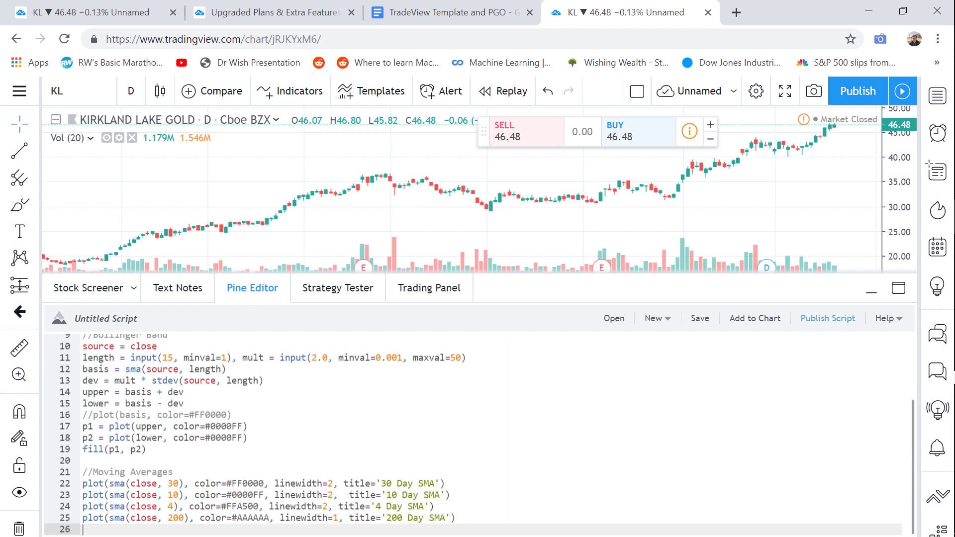
left_click(750, 323)
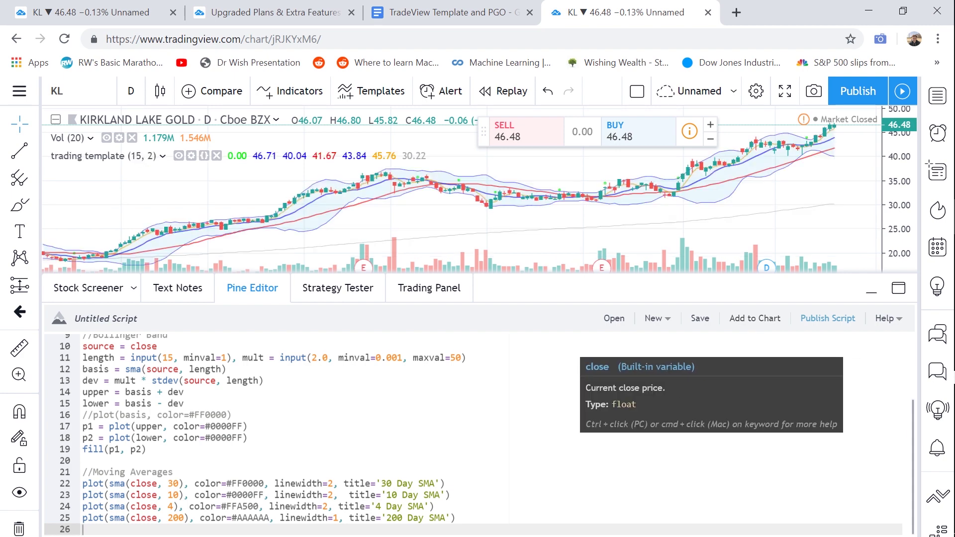
Collapse the editor, bring recent dates into view and display prices as bars.
double_click(554, 280)
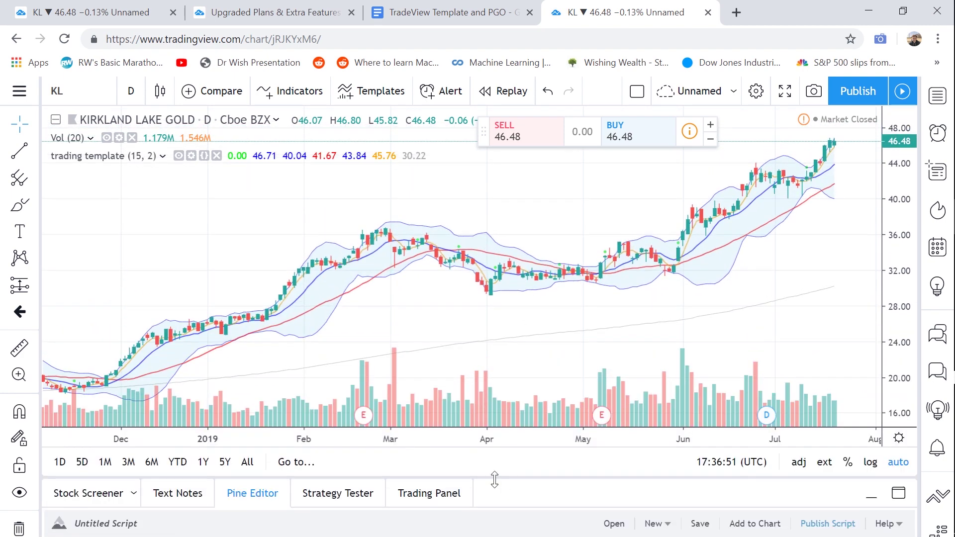
scroll(540, 306, "up", 3)
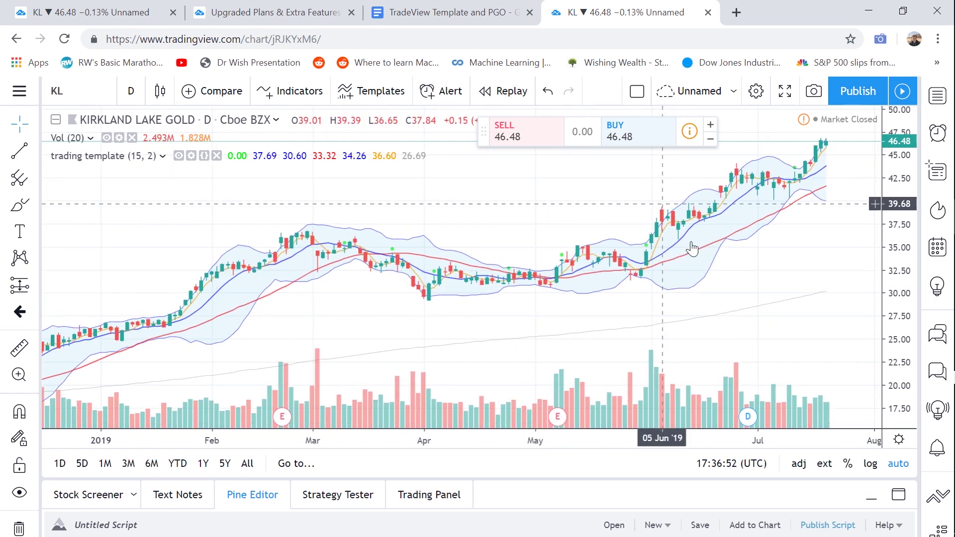
left_click_drag(767, 213, 711, 213)
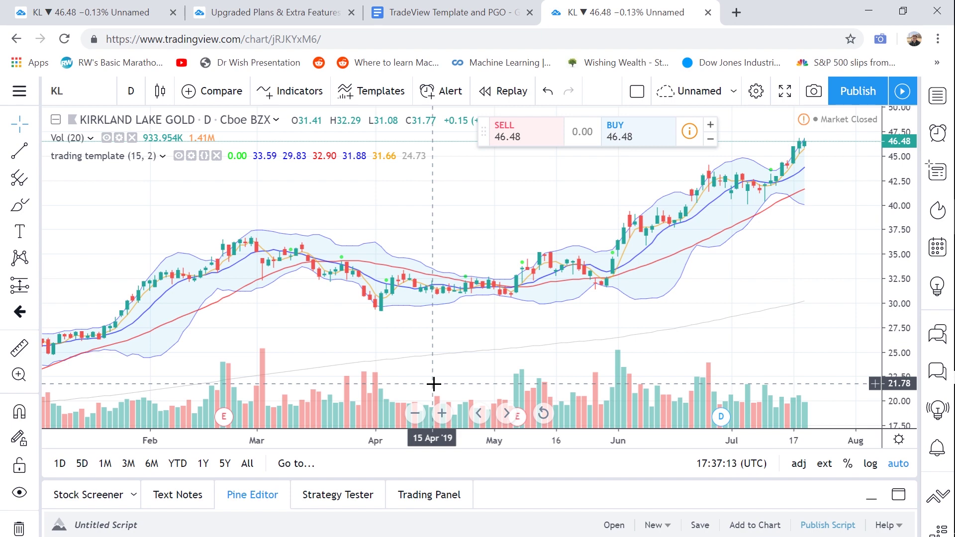
left_click(160, 91)
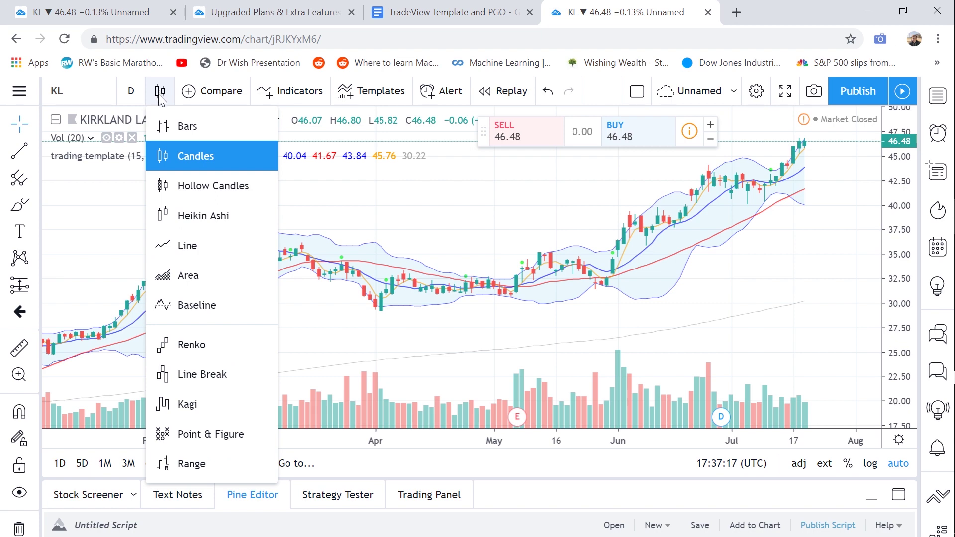
left_click(183, 128)
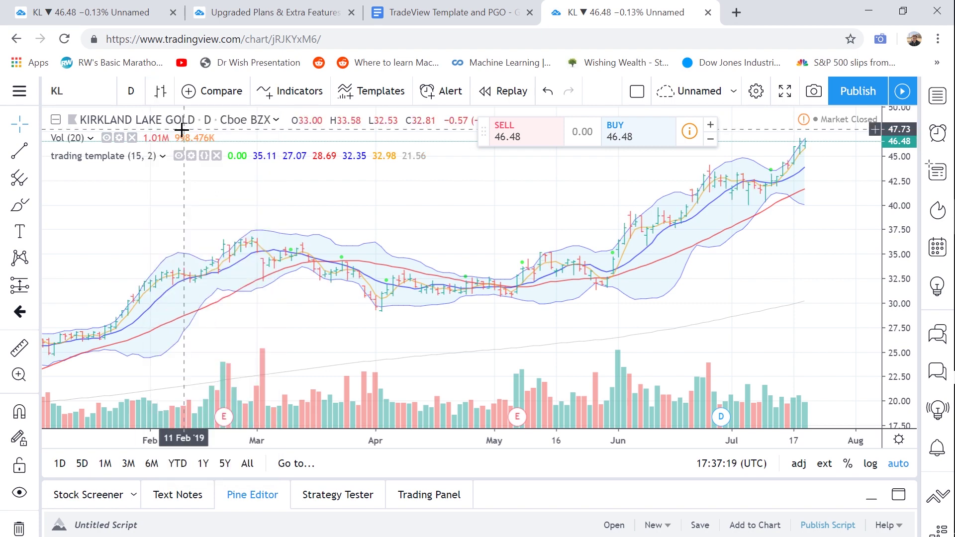
Set rising price bars to black in chart settings, keep falling bars red, and close the ad.
right_click(318, 214)
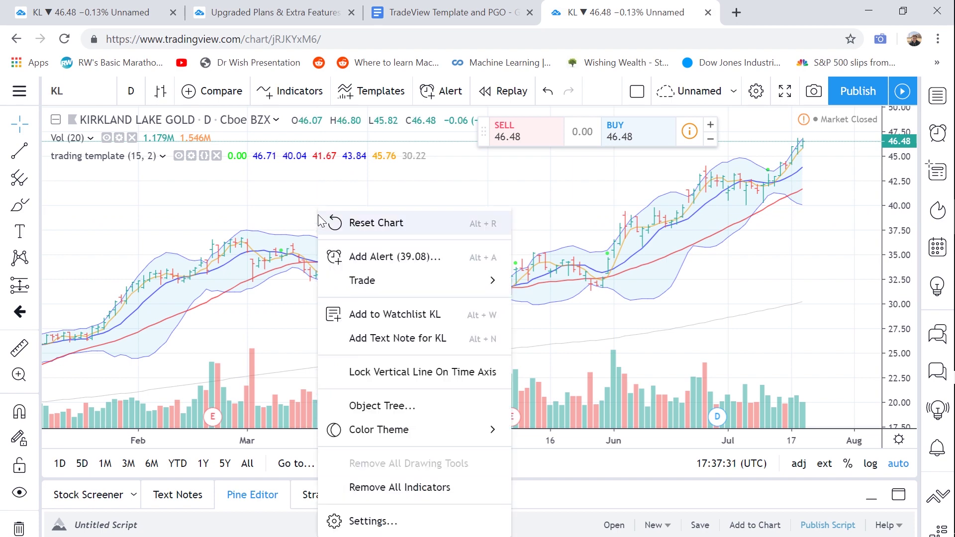
left_click(374, 522)
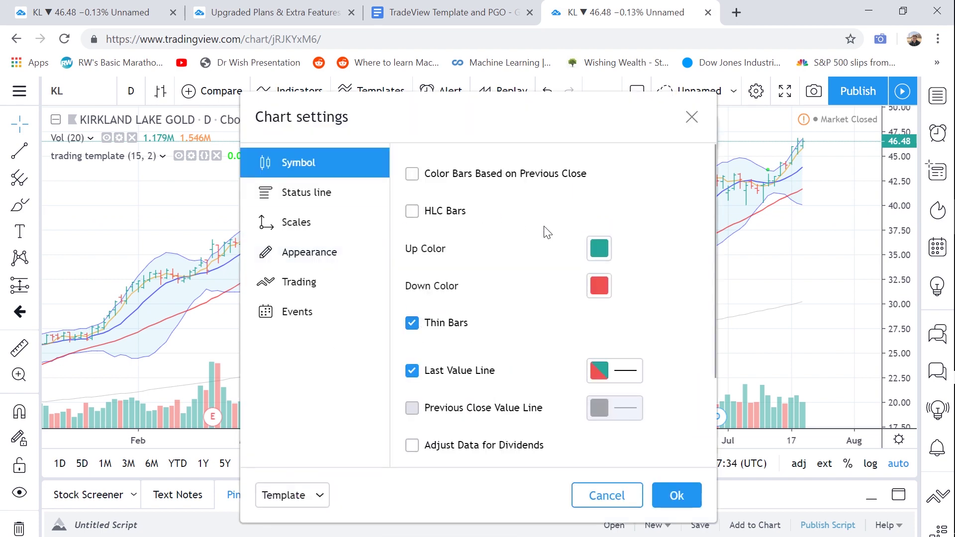
left_click(602, 249)
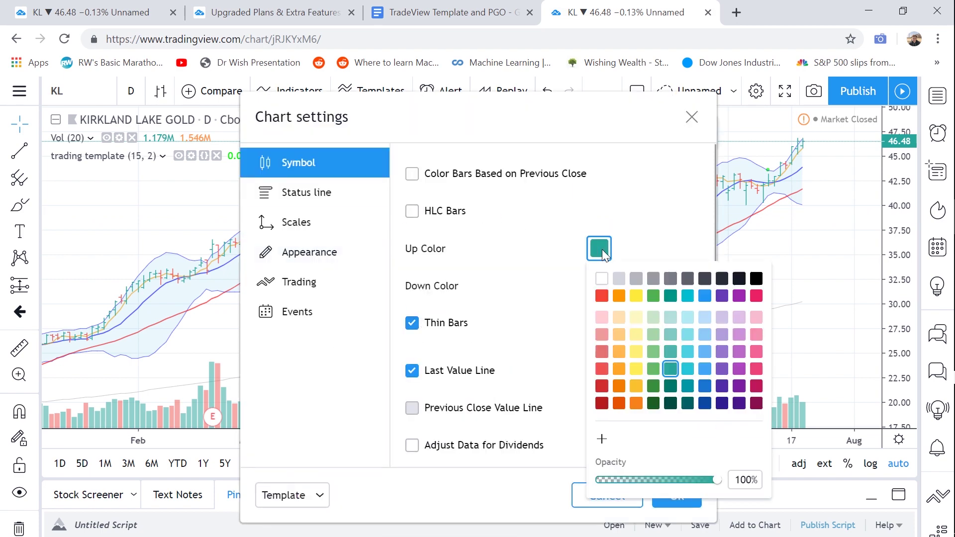
left_click(756, 279)
left_click(601, 287)
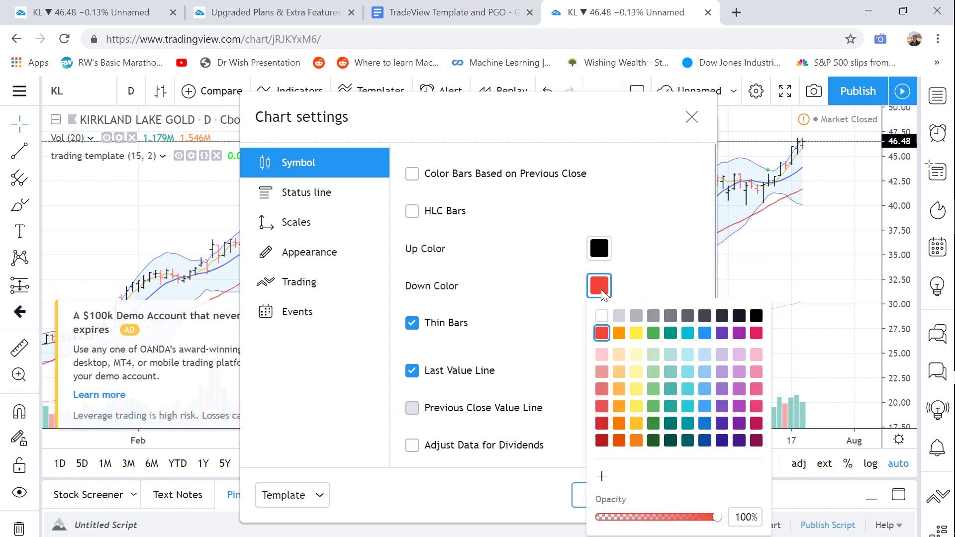
left_click(573, 505)
left_click(677, 496)
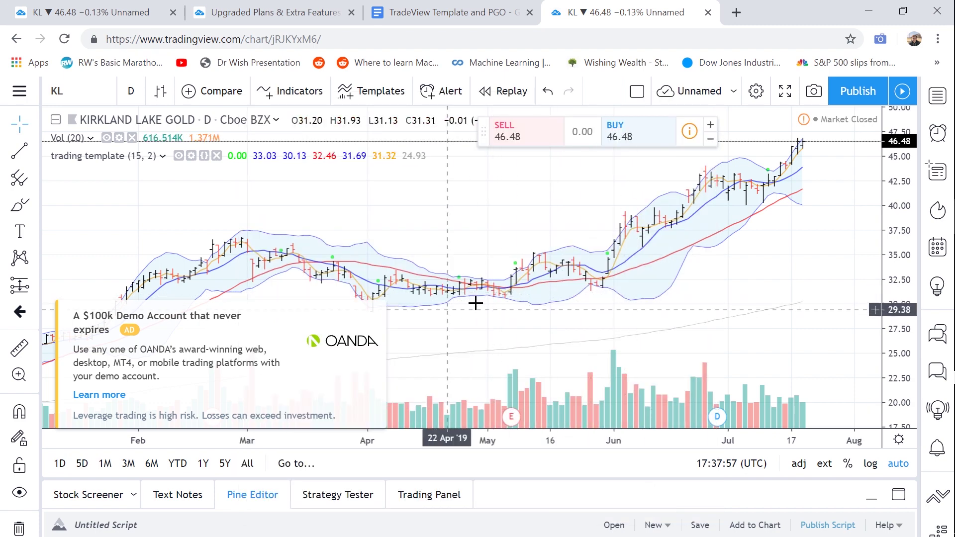
scroll(450, 318, "down", 2)
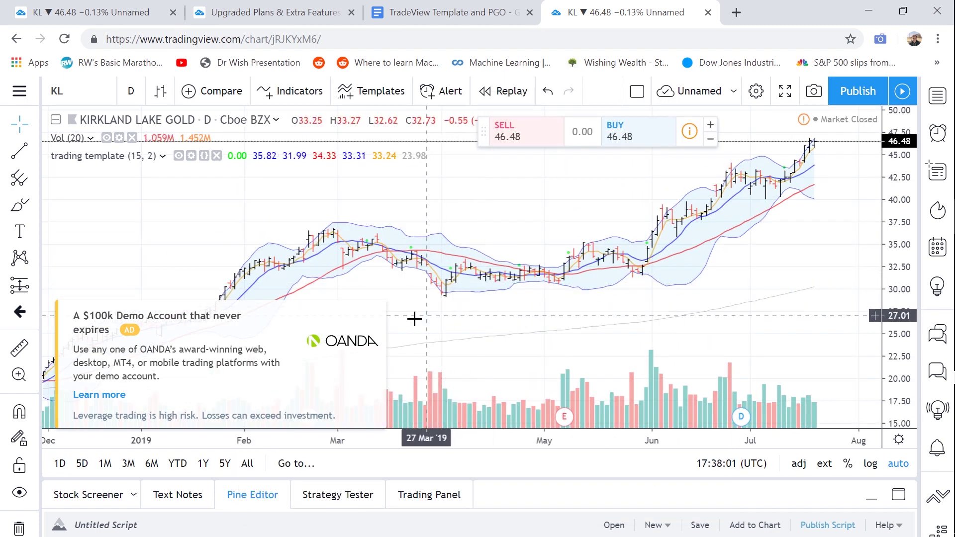
left_click(377, 312)
scroll(452, 333, "down", 3)
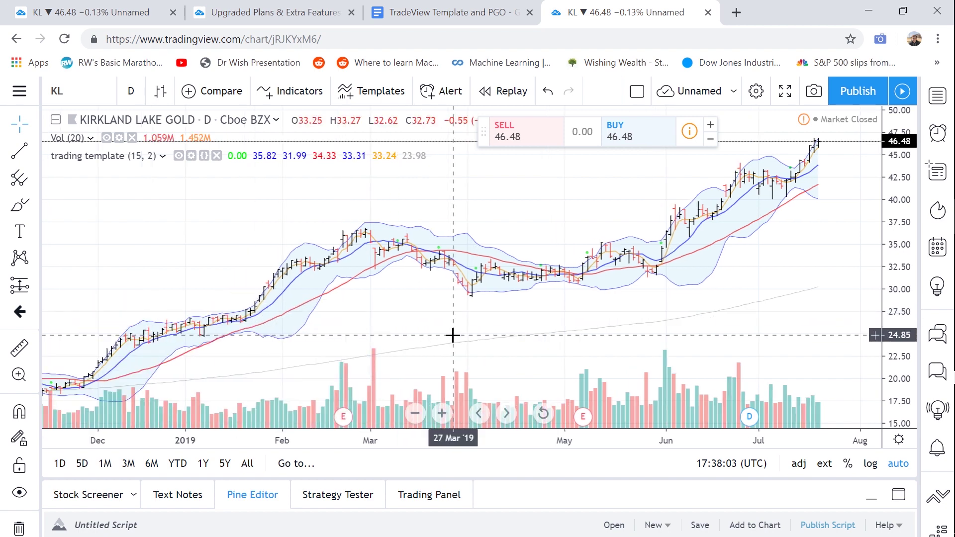
scroll(552, 293, "up", 1)
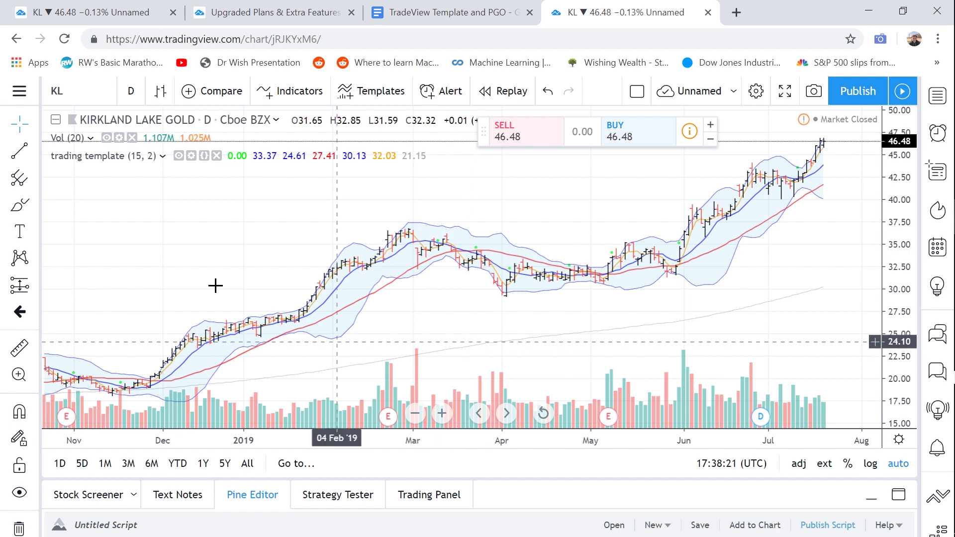
Set the volume indicator's MA Length to 50.
right_click(80, 141)
left_click(127, 404)
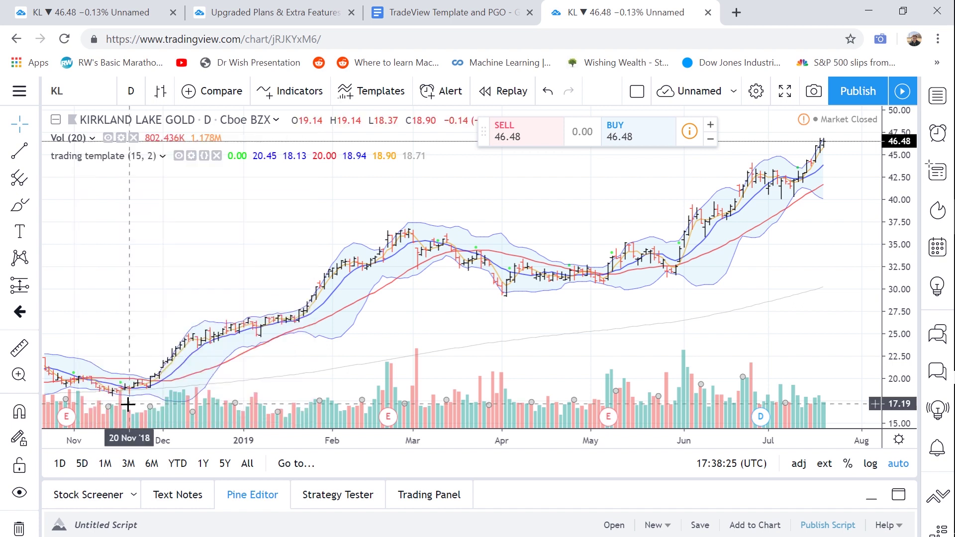
left_click(417, 251)
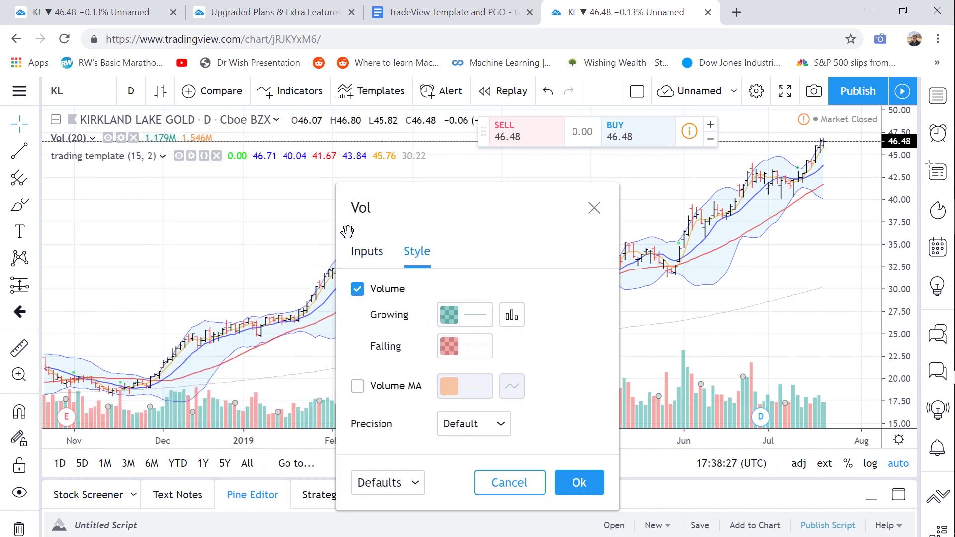
left_click(366, 251)
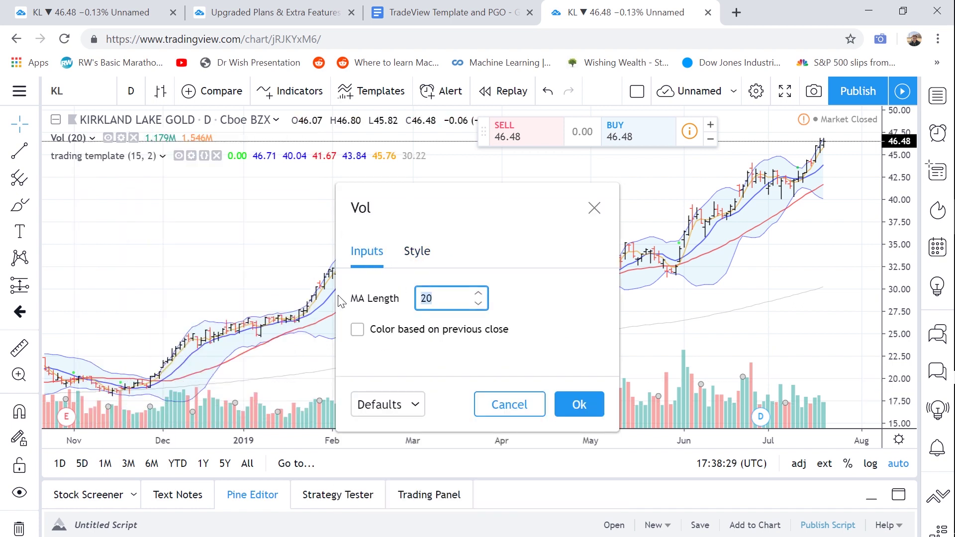
type("50")
Colour growing volume bars black and turn on a coloured Volume MA line.
left_click(427, 259)
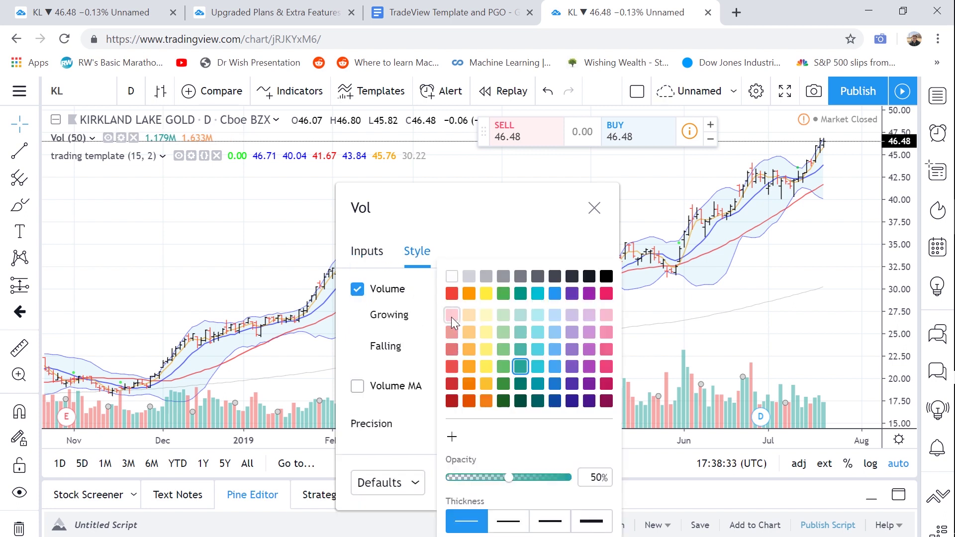
left_click(606, 276)
left_click(427, 310)
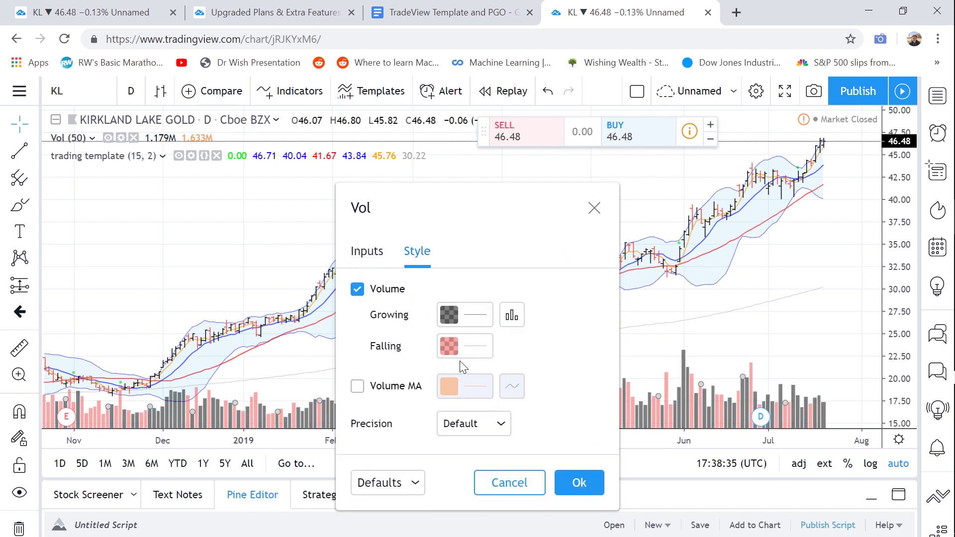
left_click(358, 386)
left_click(471, 386)
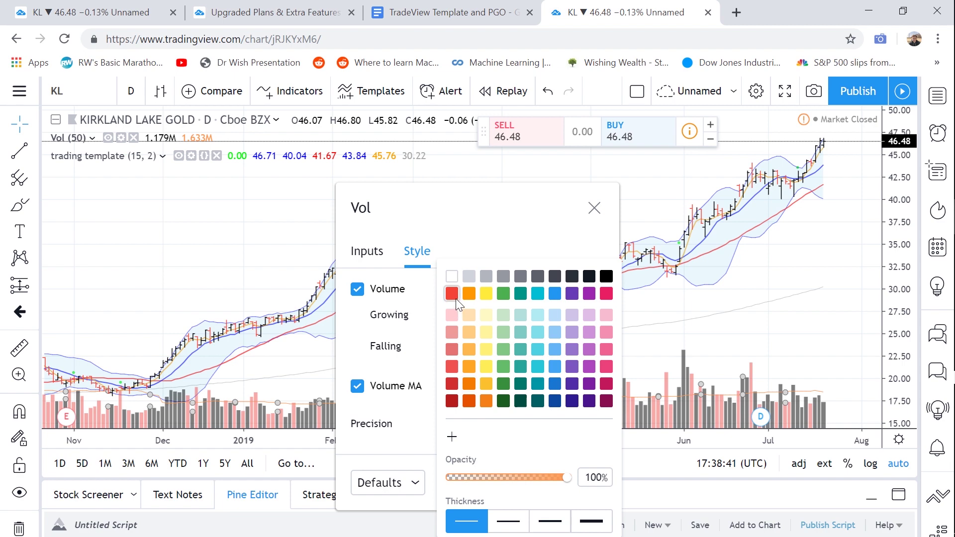
left_click(427, 415)
left_click(585, 493)
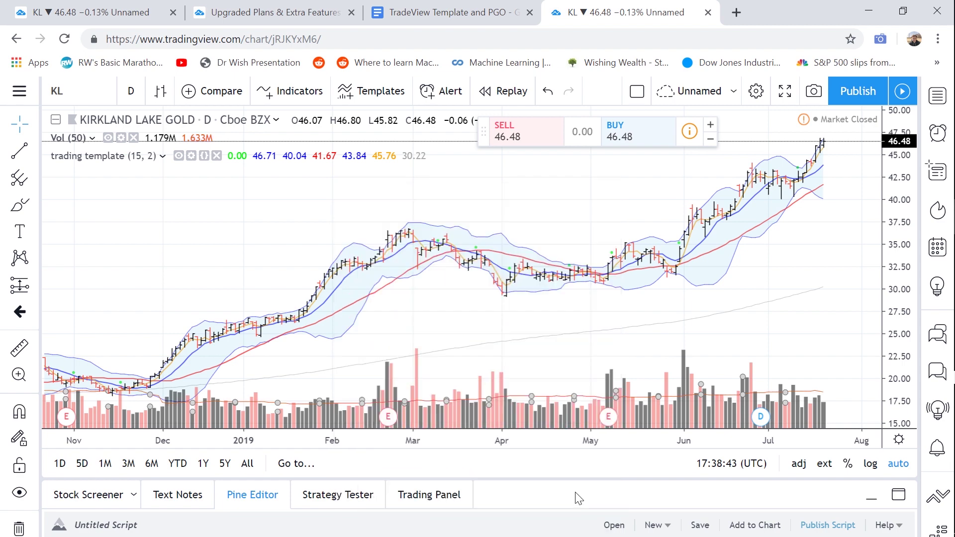
scroll(582, 348, "down", 2)
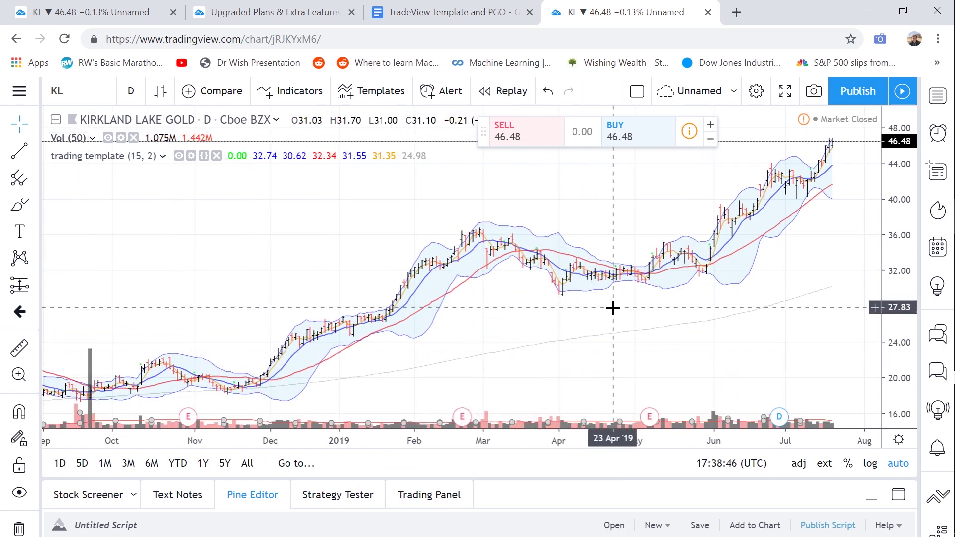
scroll(613, 309, "up", 3)
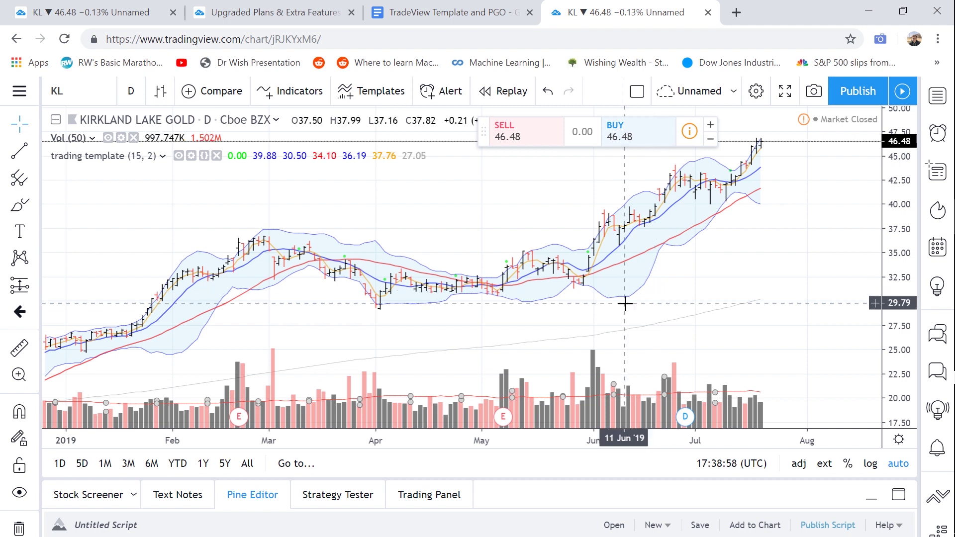
Search 'MAC' and add the built-in MACD (12, 26, close, 9) pane.
left_click(269, 91)
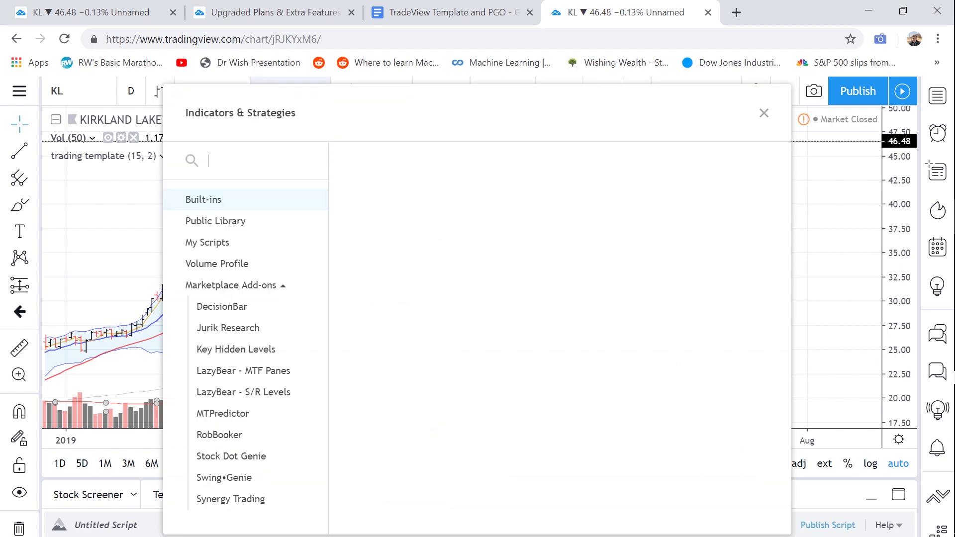
type("MACD")
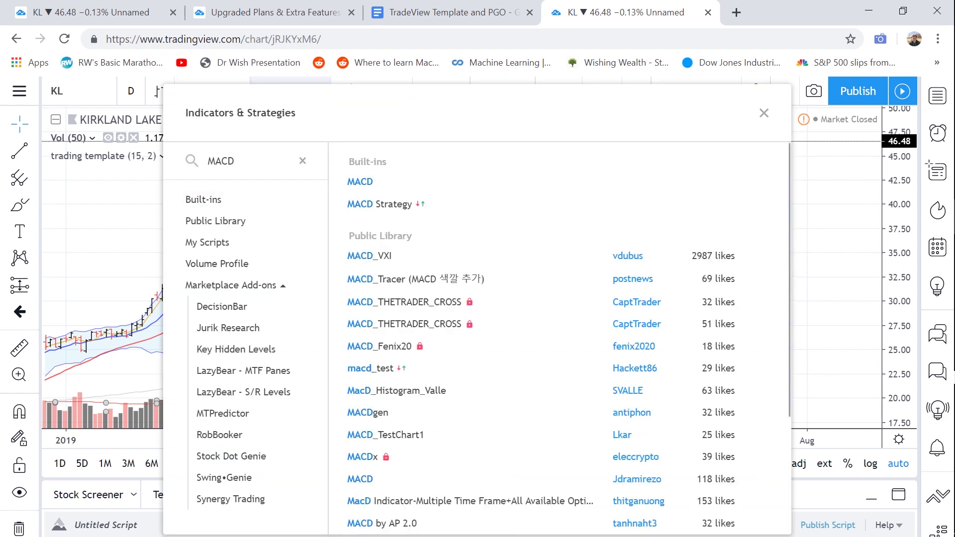
left_click(369, 190)
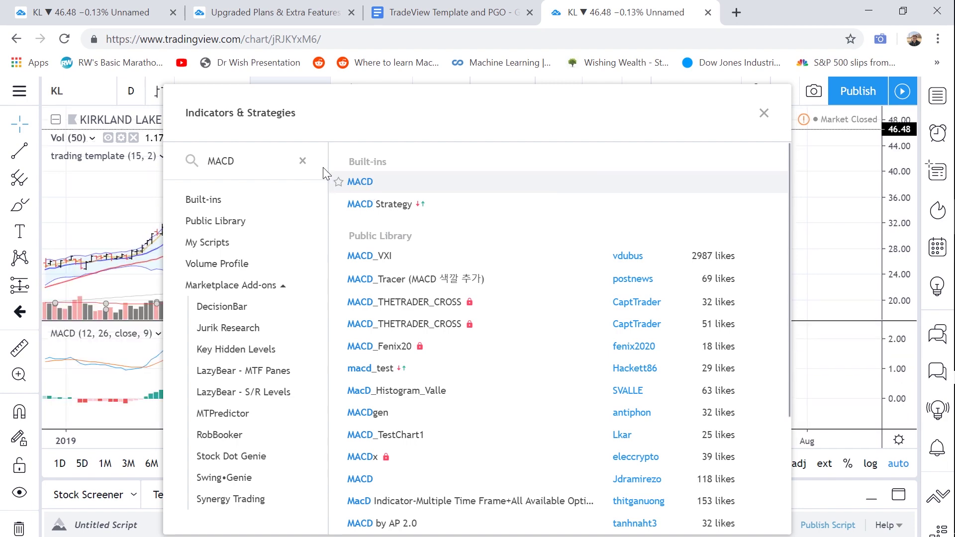
left_click(764, 114)
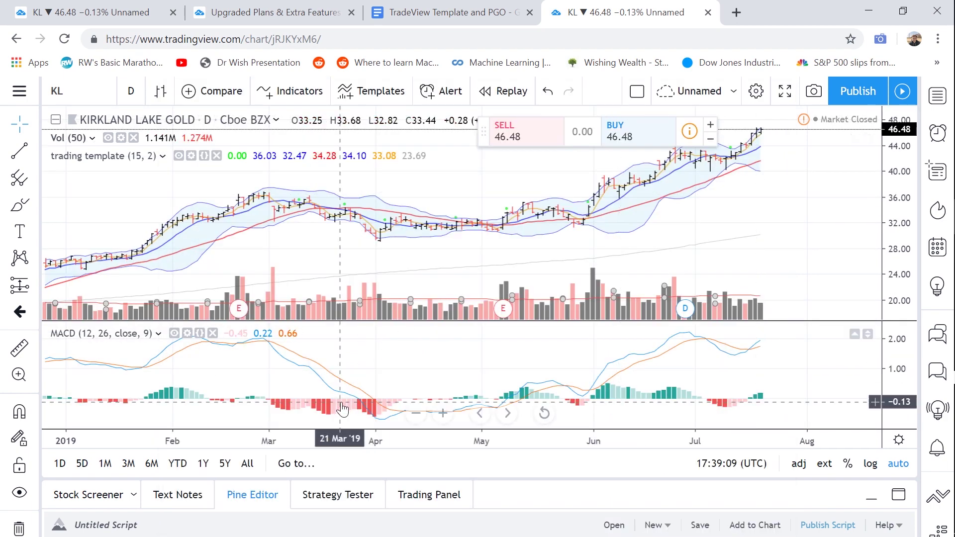
scroll(343, 393, "down", 2)
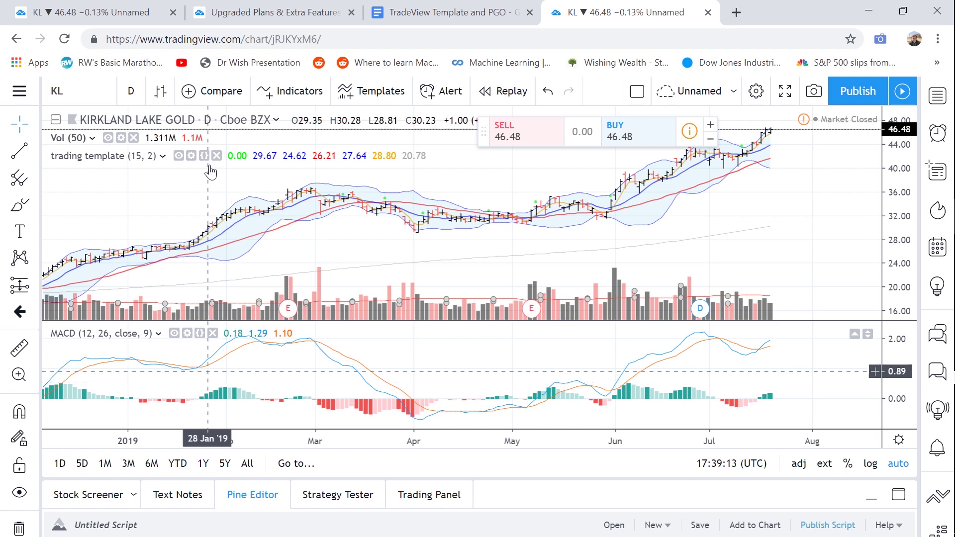
left_click(261, 92)
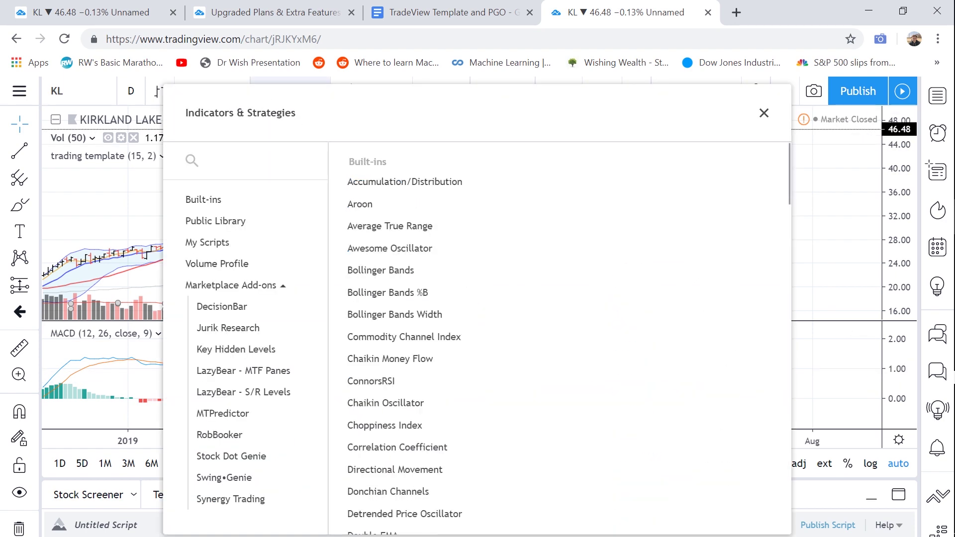
type("stoc")
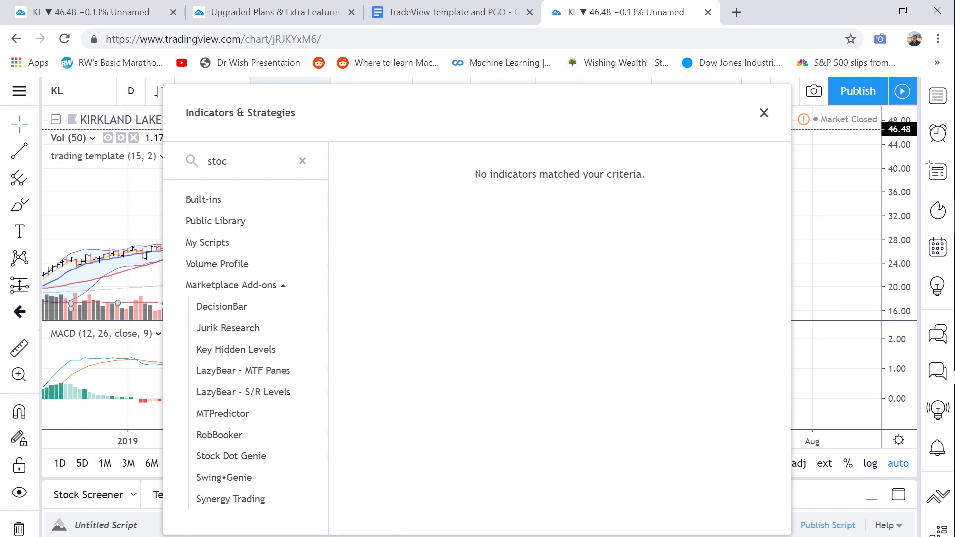
type("has")
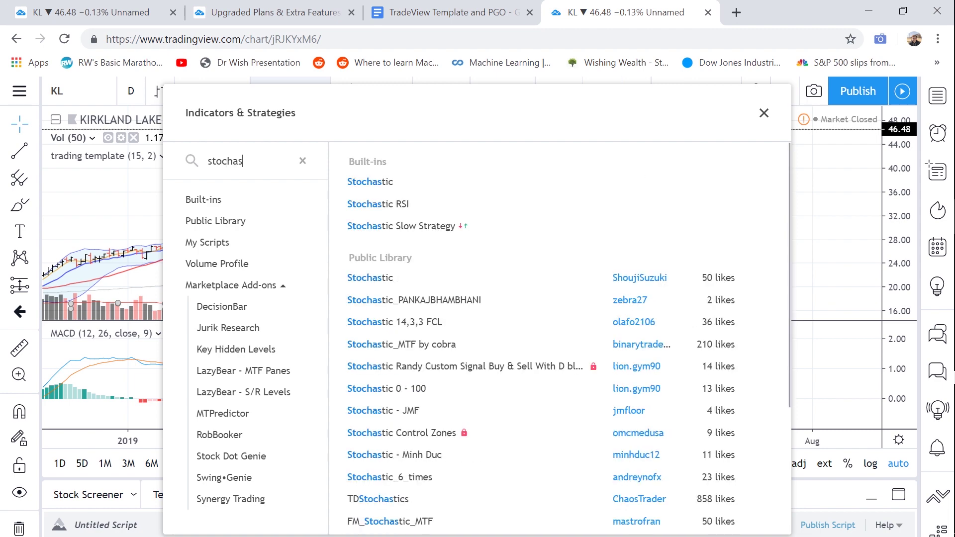
left_click(399, 184)
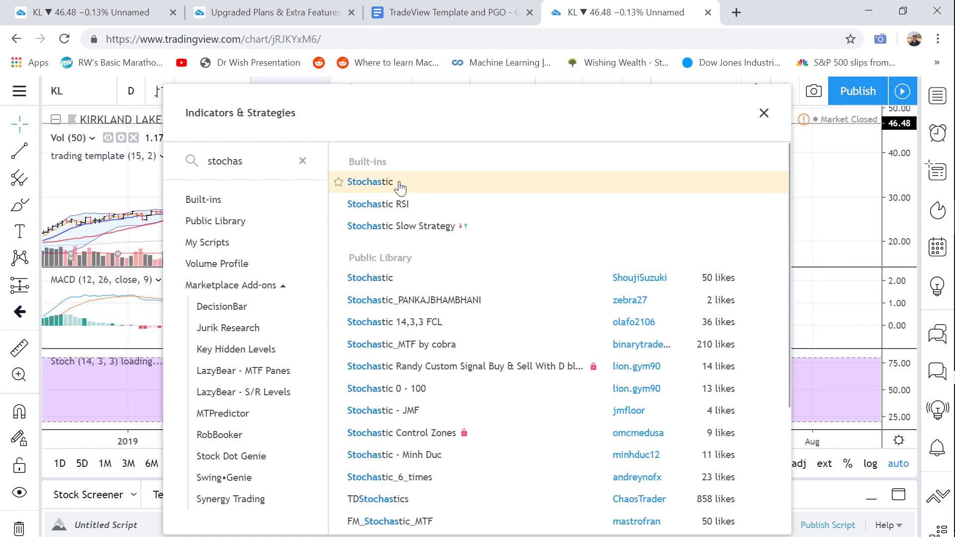
left_click(764, 114)
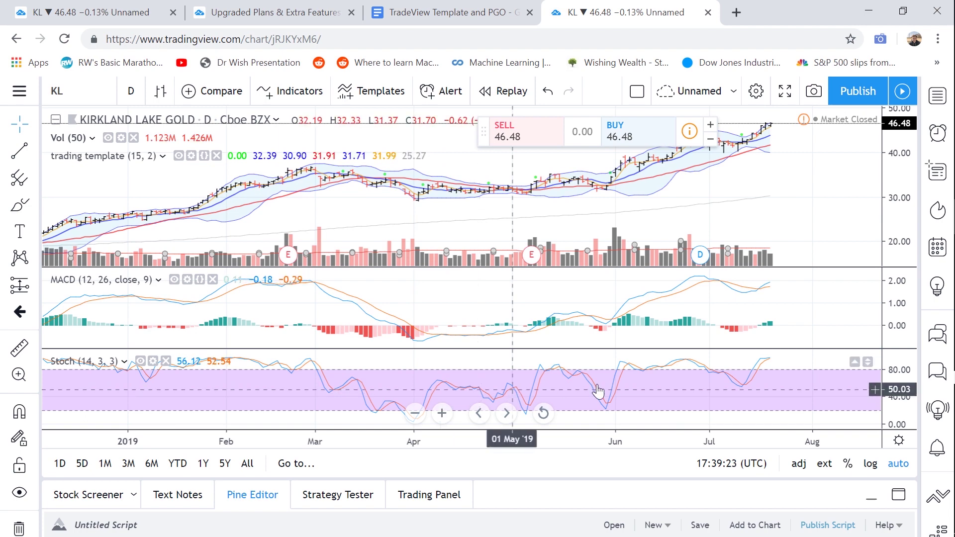
In the Stoch settings, make the %K line red and the %D line blue.
right_click(82, 370)
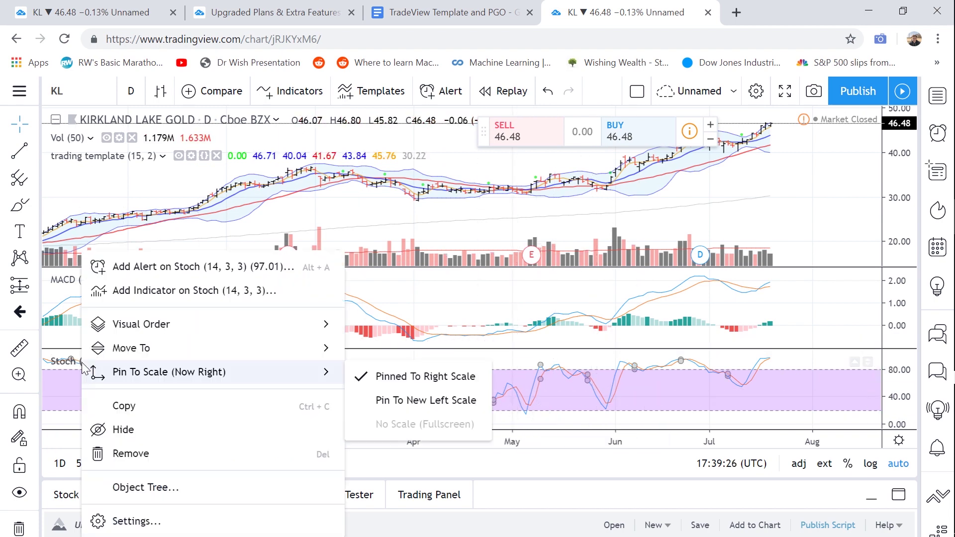
left_click(141, 522)
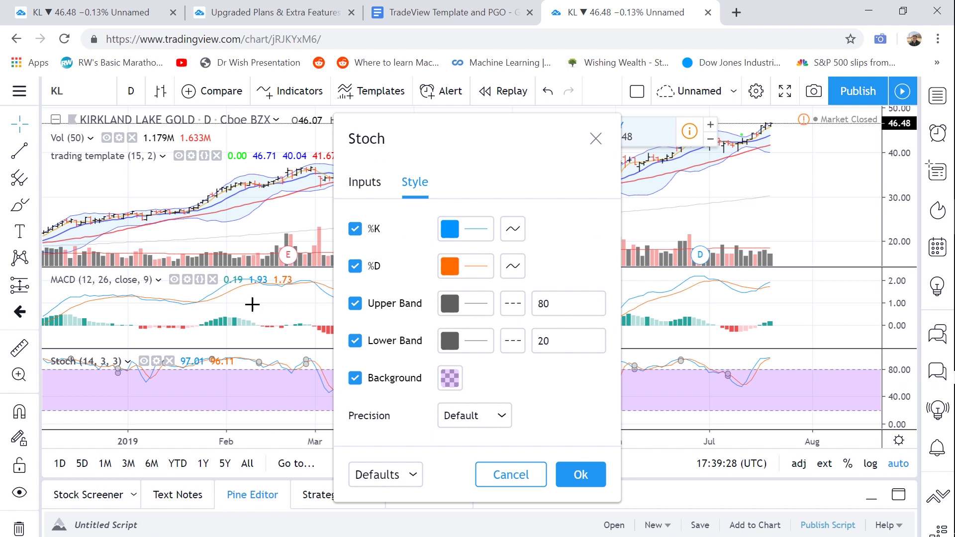
left_click(450, 234)
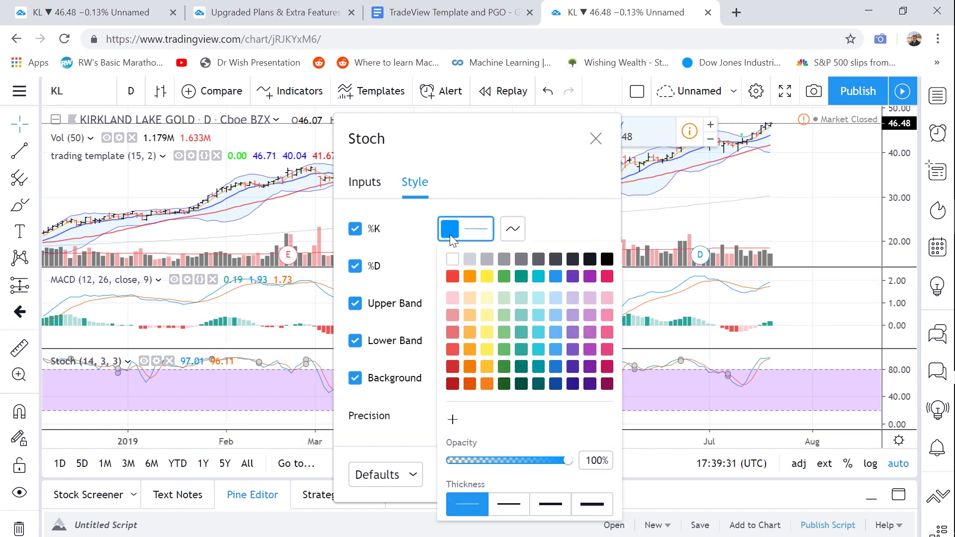
left_click(453, 276)
left_click(431, 254)
left_click(450, 264)
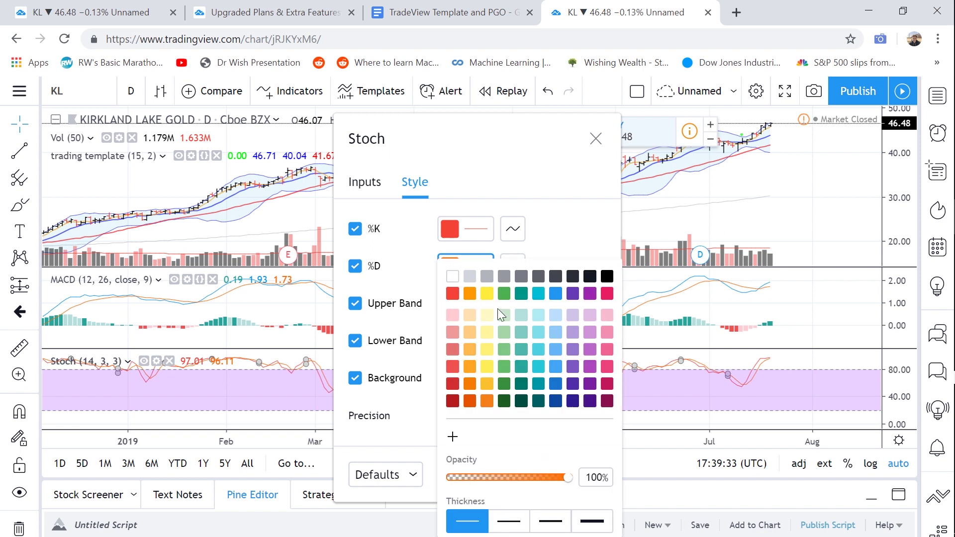
left_click(556, 293)
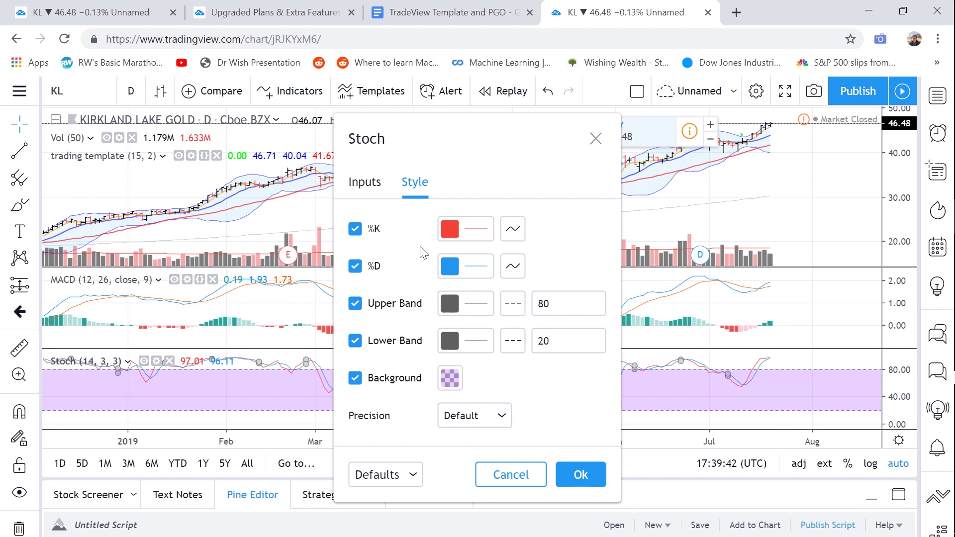
Hide the Stoch upper band at 80, lower band at 20 and purple background.
left_click(355, 304)
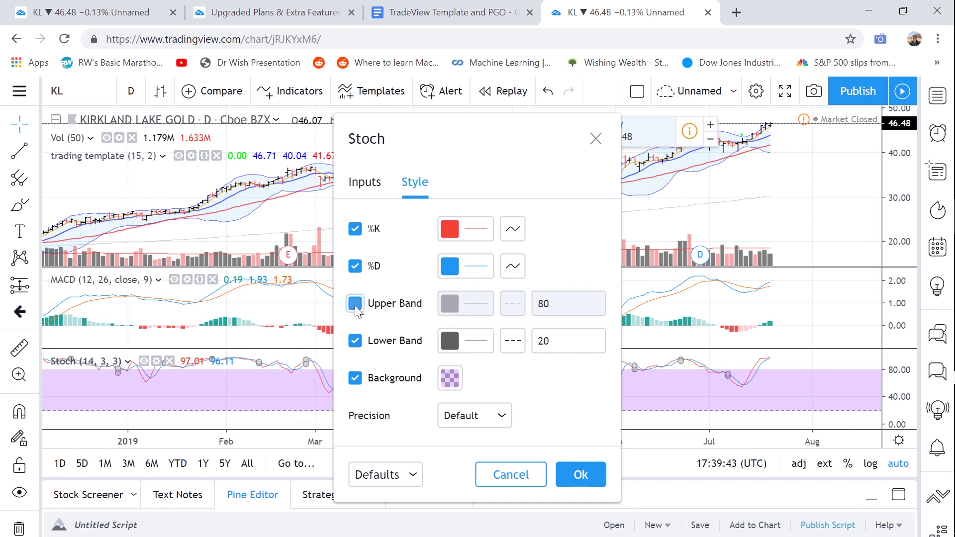
left_click(355, 341)
left_click(355, 379)
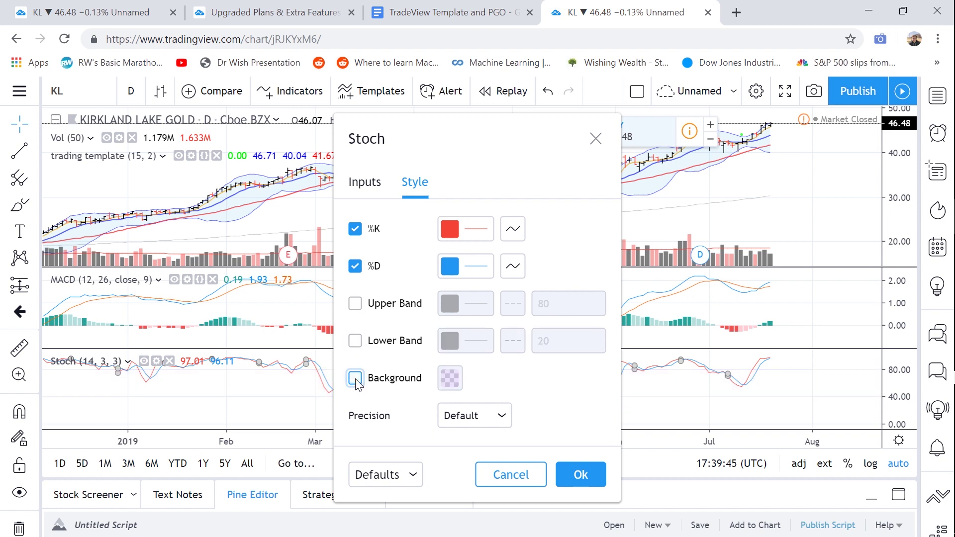
Set the Stoch inputs to K 10, D 4 and Smooth 4, then apply with Ok.
left_click(375, 187)
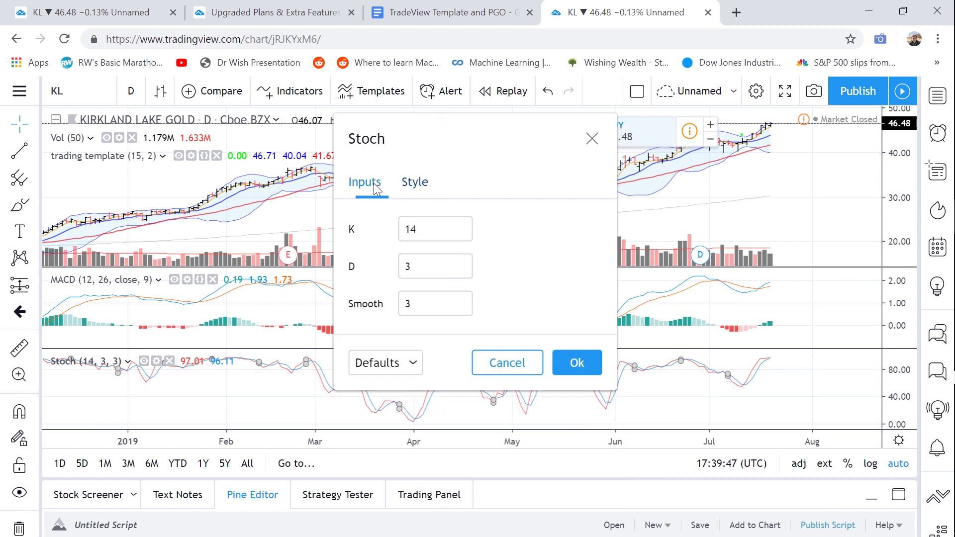
left_click(428, 229)
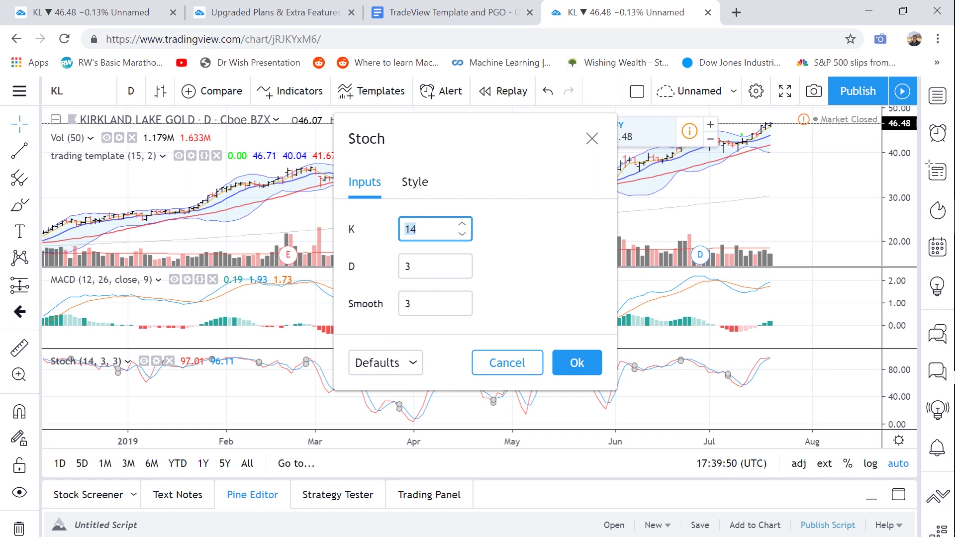
type("10")
key("Tab")
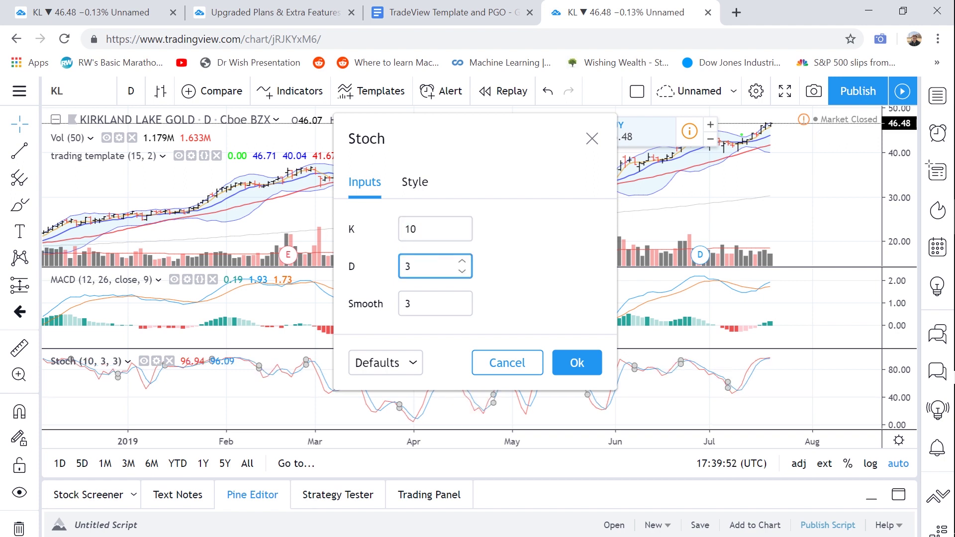
type("4")
left_click(409, 303)
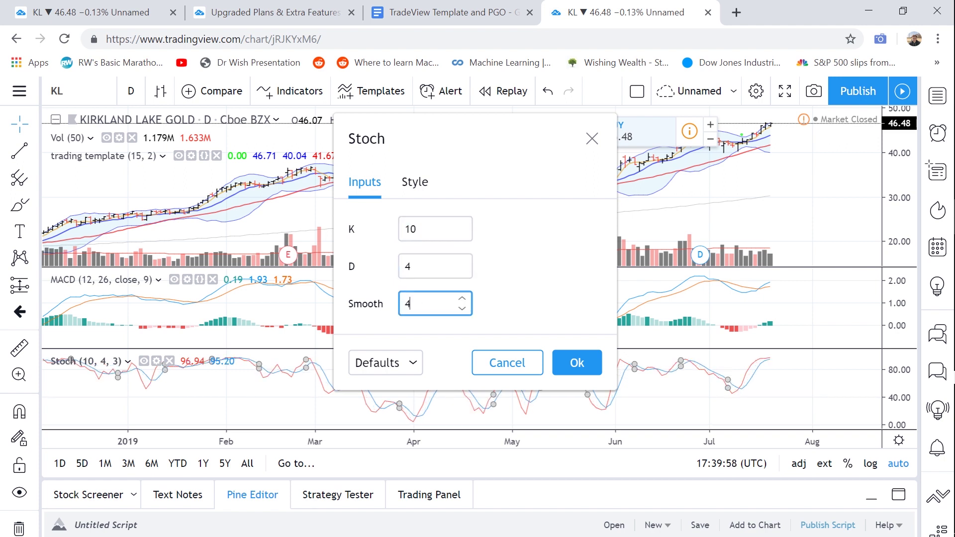
type("4")
left_click(580, 361)
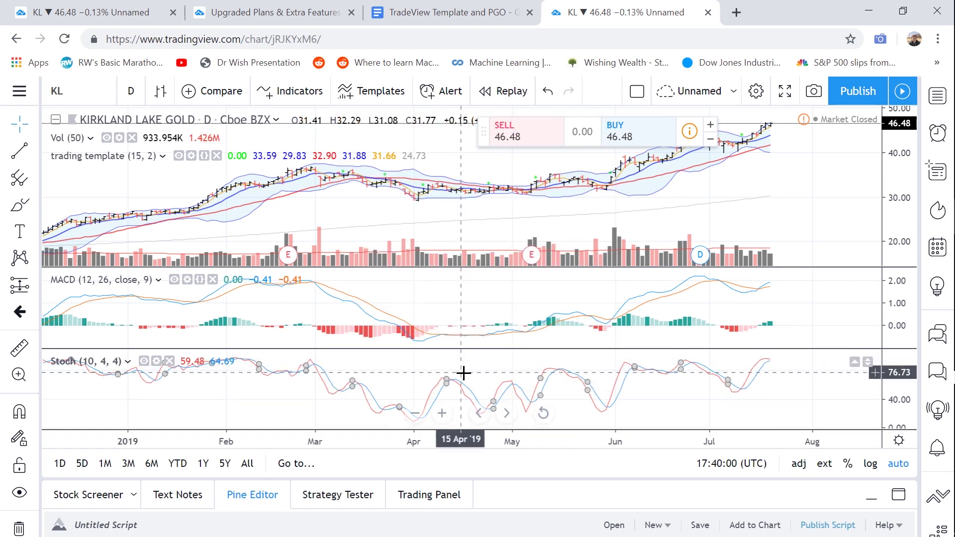
Resize the price, volume and MACD panes taller and collapse the Pine Editor panel.
scroll(468, 376, "up", 1)
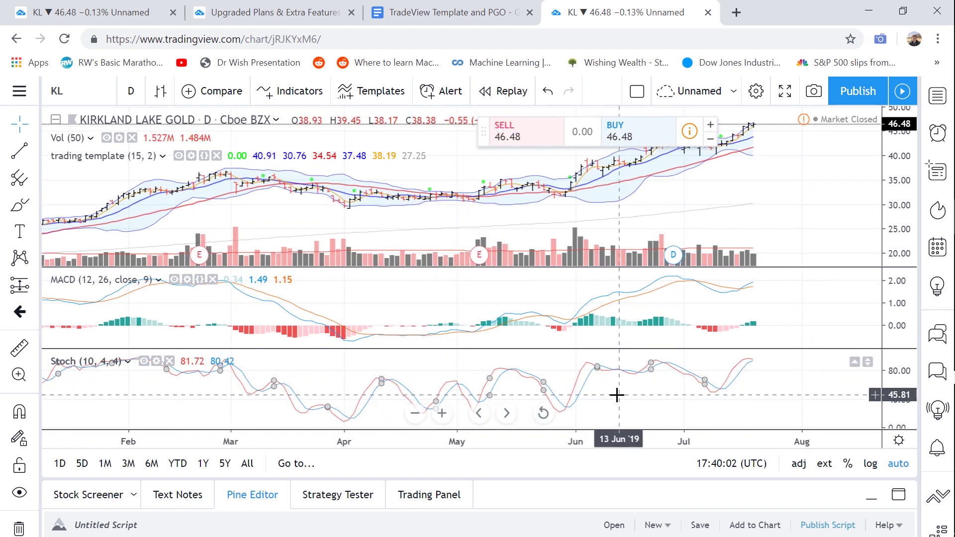
scroll(519, 282, "up", 4)
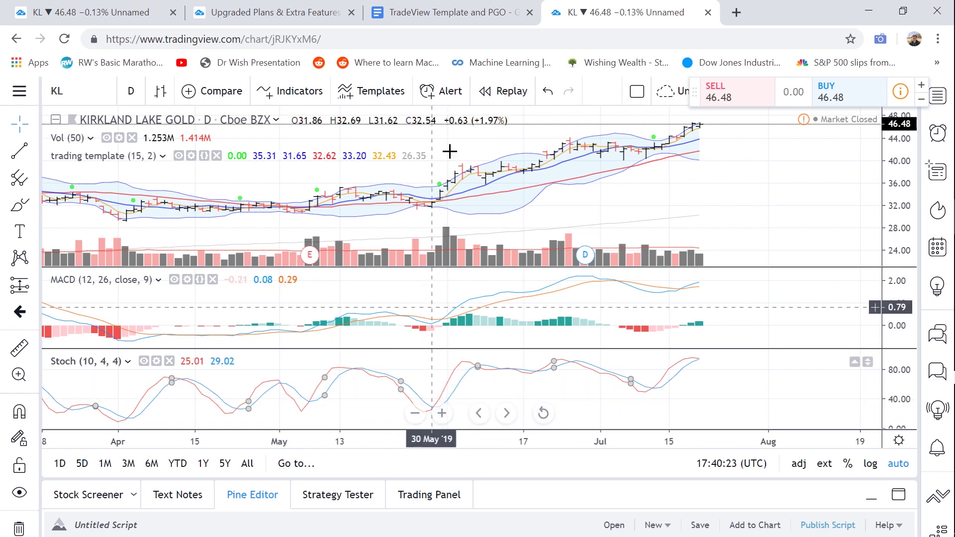
scroll(487, 200, "down", 2)
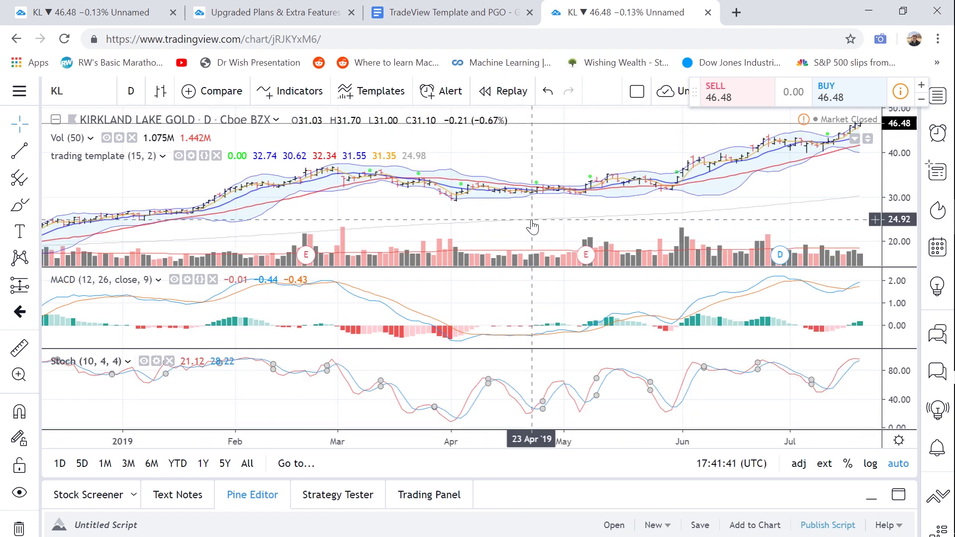
left_click_drag(491, 268, 486, 305)
left_click_drag(493, 348, 488, 375)
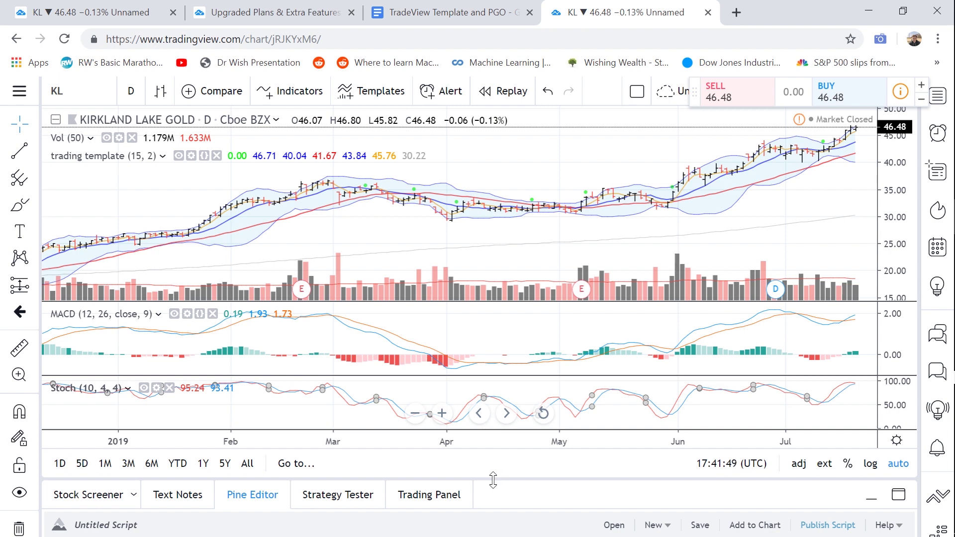
left_click_drag(493, 480, 491, 523)
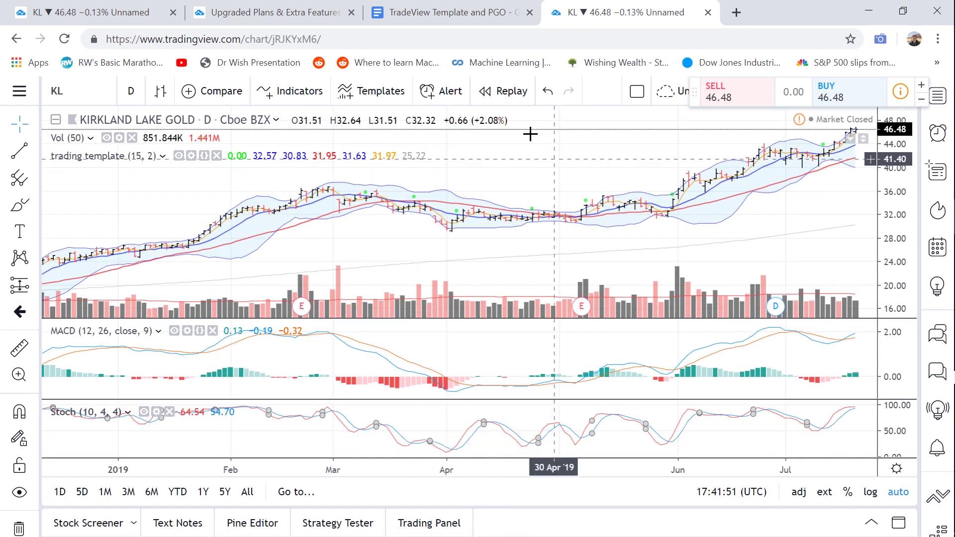
Review the PGO code in the TradeView Template document, then return to the KL chart.
left_click(453, 12)
scroll(453, 299, "down", 3)
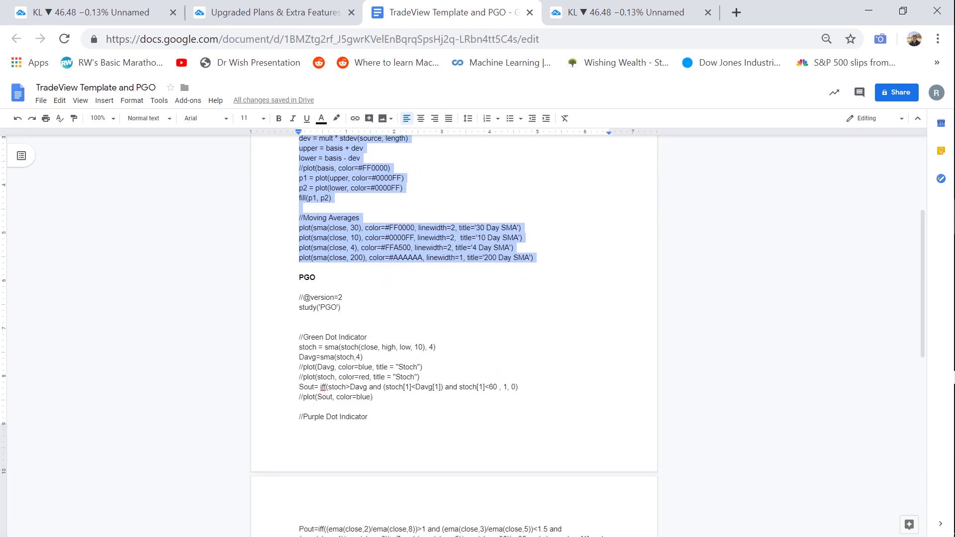
scroll(454, 336, "down", 2)
scroll(454, 298, "down", 3)
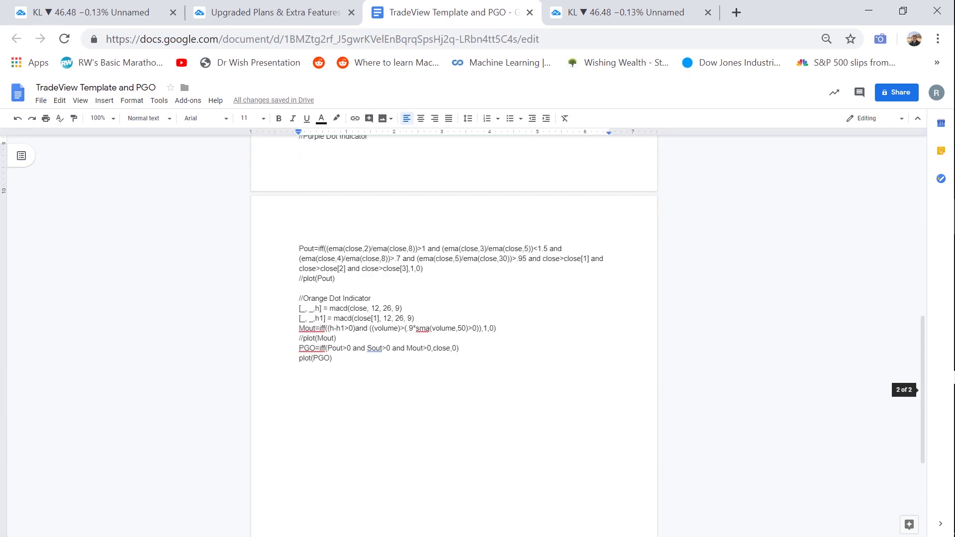
scroll(454, 298, "up", 8)
scroll(573, 243, "down", 4)
scroll(573, 242, "up", 3)
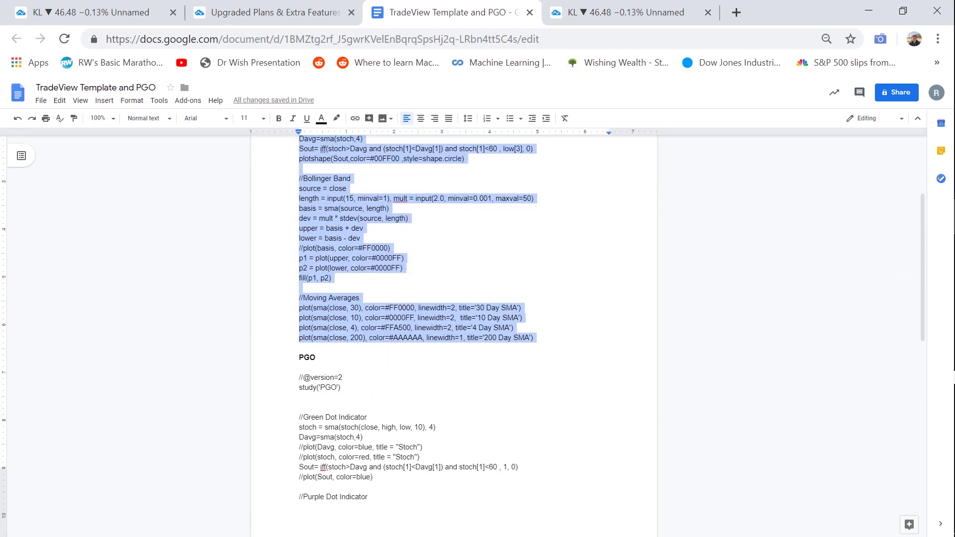
key("ctrl+Tab")
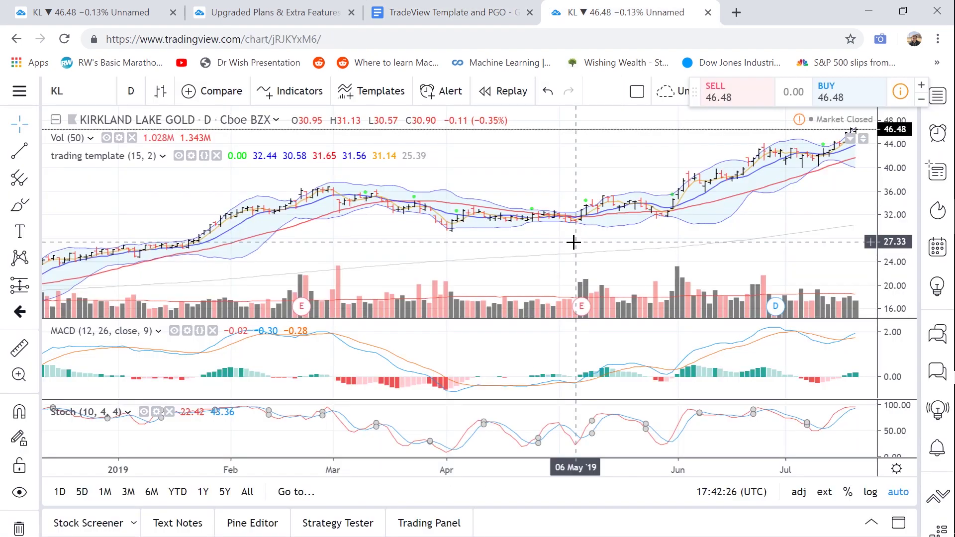
Zoom the KL chart's time axis to span roughly mid-February to mid-July.
scroll(573, 243, "up", 5)
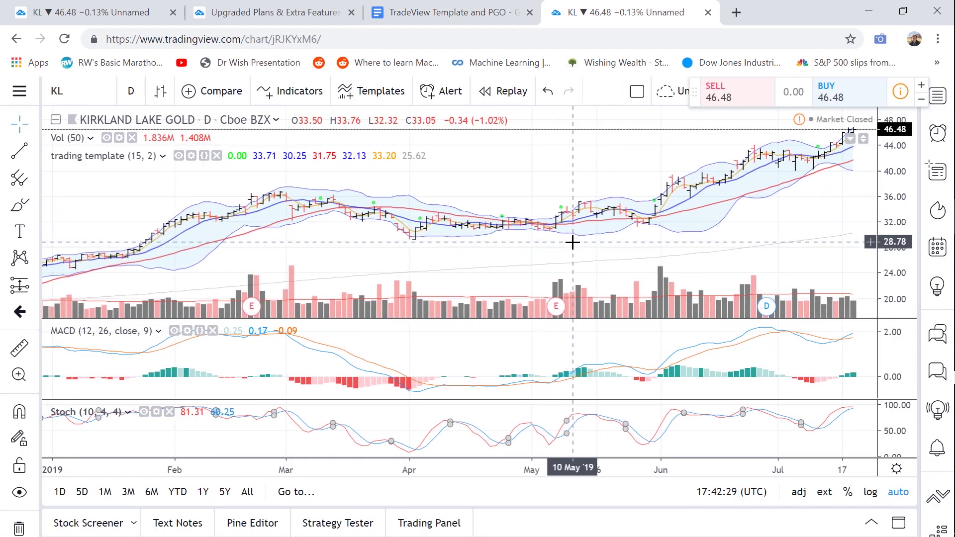
scroll(572, 243, "up", 1)
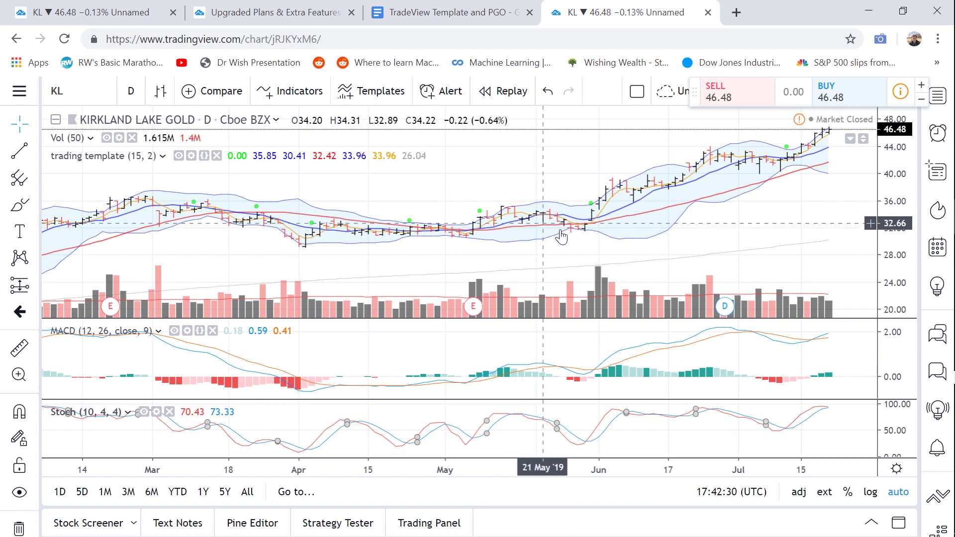